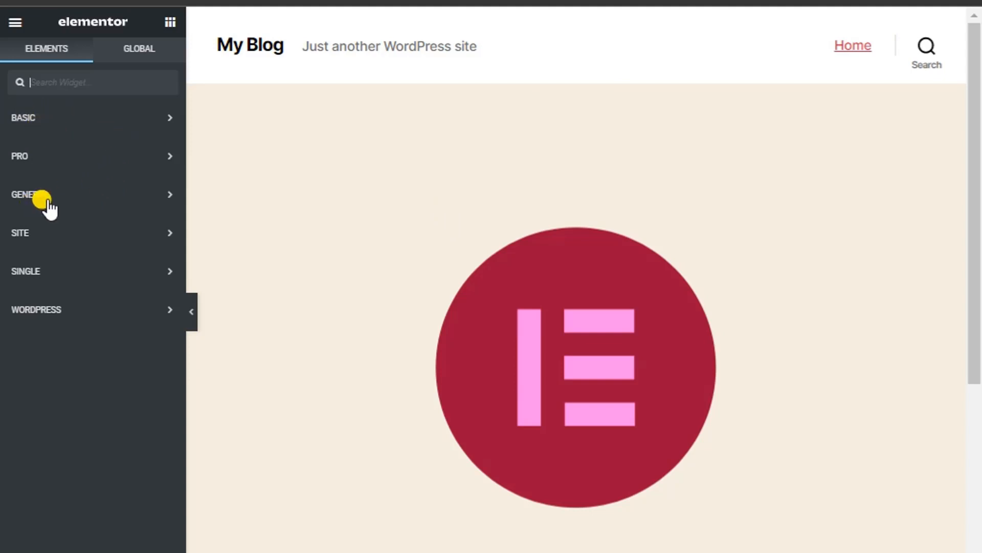
Delete the existing logo section from the page and add the Pro Posts widget to the empty widget area
{"action": "left_click", "coordinate": [41, 158]}
{"action": "scroll", "coordinate": [68, 333], "scroll_direction": "down", "scroll_amount": 7}
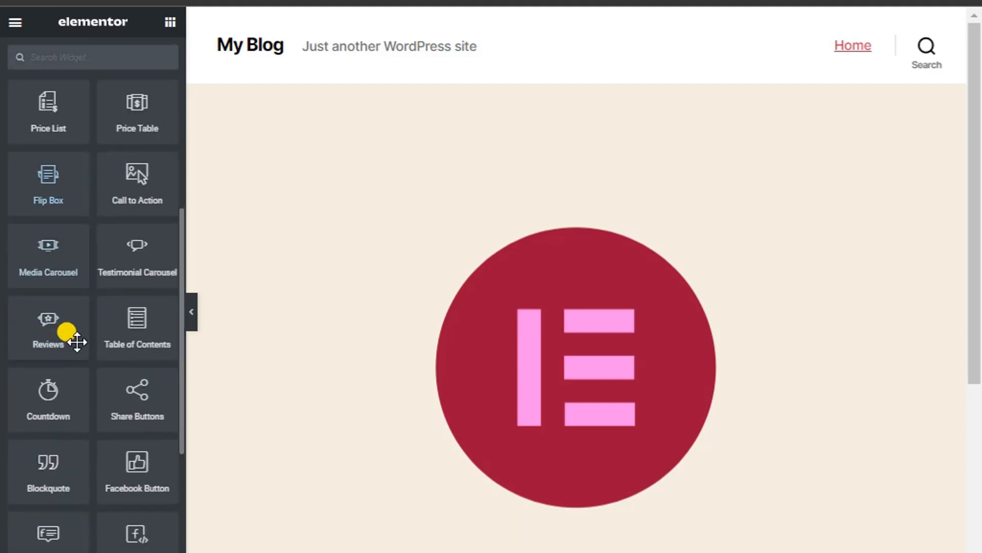
{"action": "scroll", "coordinate": [77, 342], "scroll_direction": "down", "scroll_amount": 4}
{"action": "scroll", "coordinate": [77, 338], "scroll_direction": "up", "scroll_amount": 11}
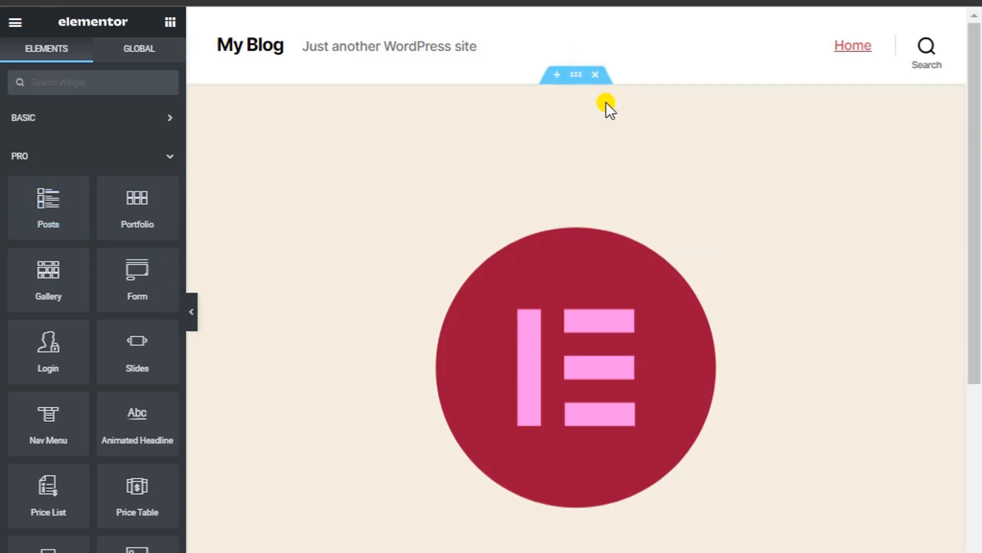
{"action": "left_click", "coordinate": [601, 74]}
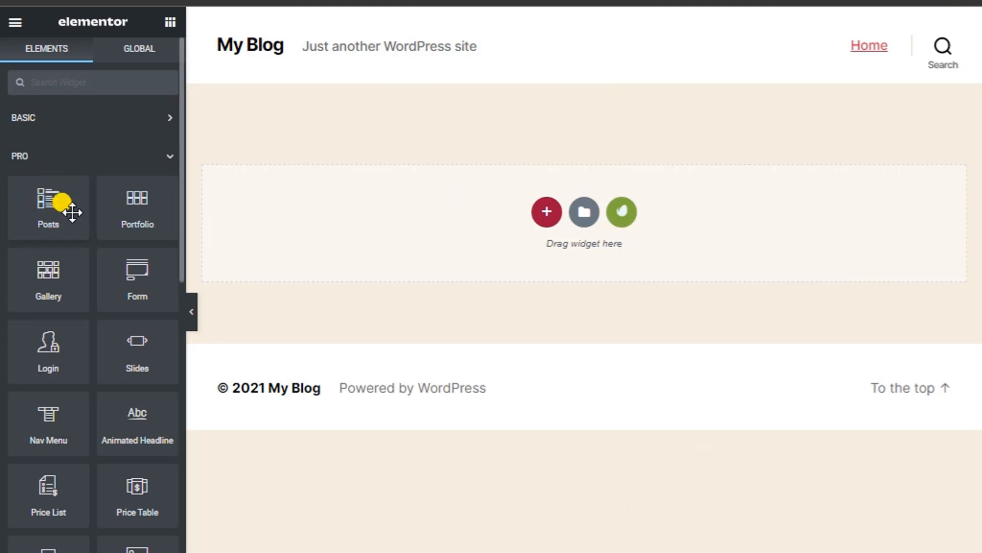
{"action": "left_click_drag", "start_coordinate": [51, 223], "coordinate": [536, 222]}
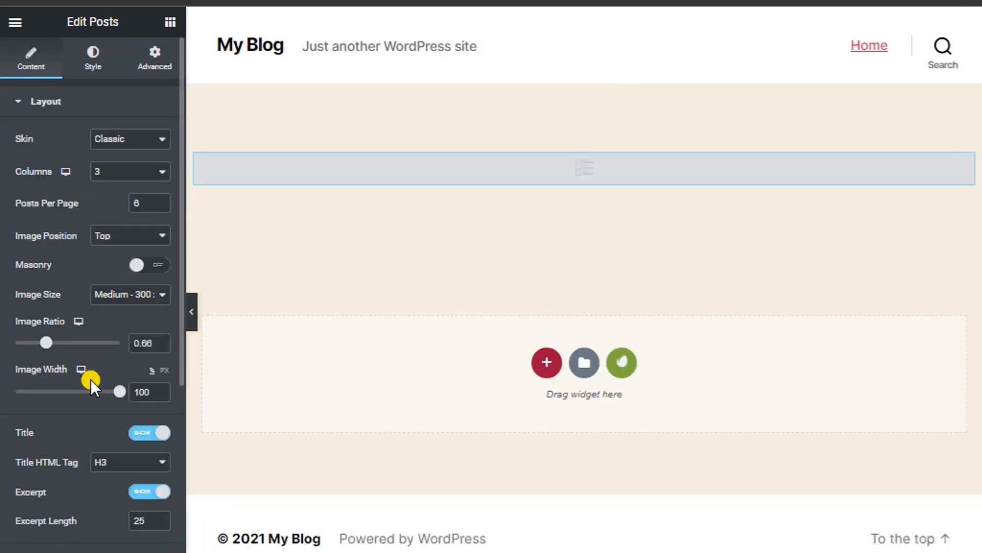
Set the Posts widget's skin to Cards and its layout to 3 columns
{"action": "scroll", "coordinate": [90, 379], "scroll_direction": "down", "scroll_amount": 6}
{"action": "scroll", "coordinate": [94, 381], "scroll_direction": "up", "scroll_amount": 6}
{"action": "left_click", "coordinate": [122, 139]}
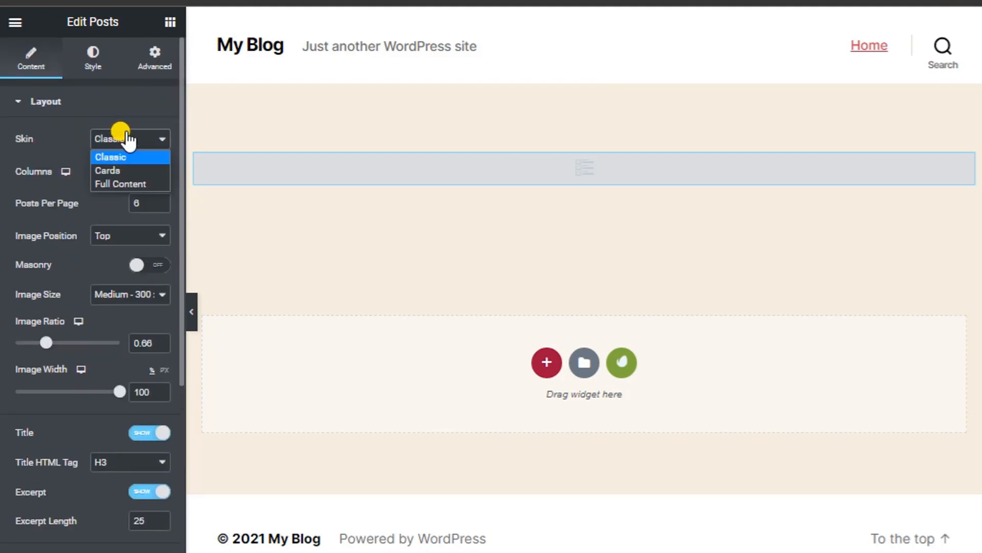
{"action": "left_click", "coordinate": [110, 170]}
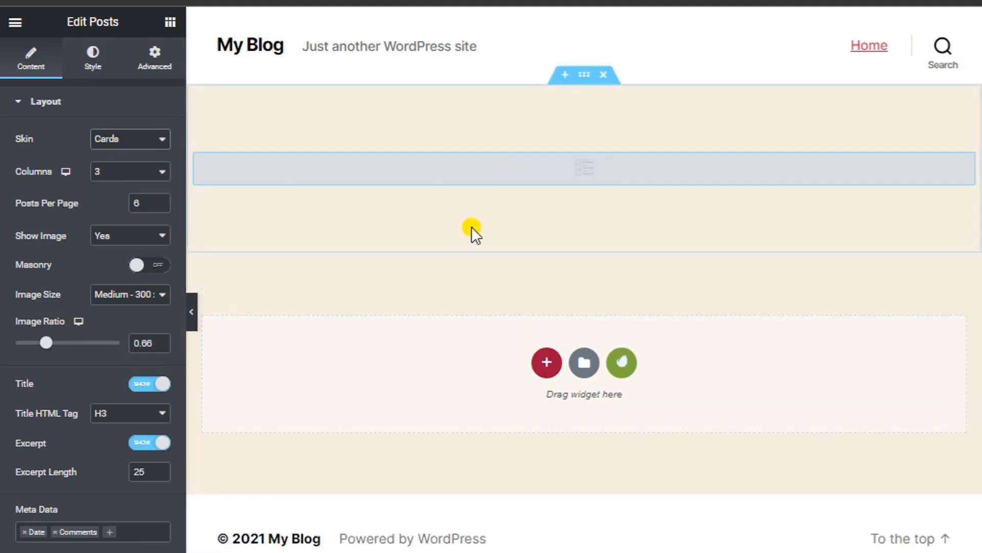
{"action": "left_click", "coordinate": [110, 176]}
{"action": "left_click", "coordinate": [108, 207]}
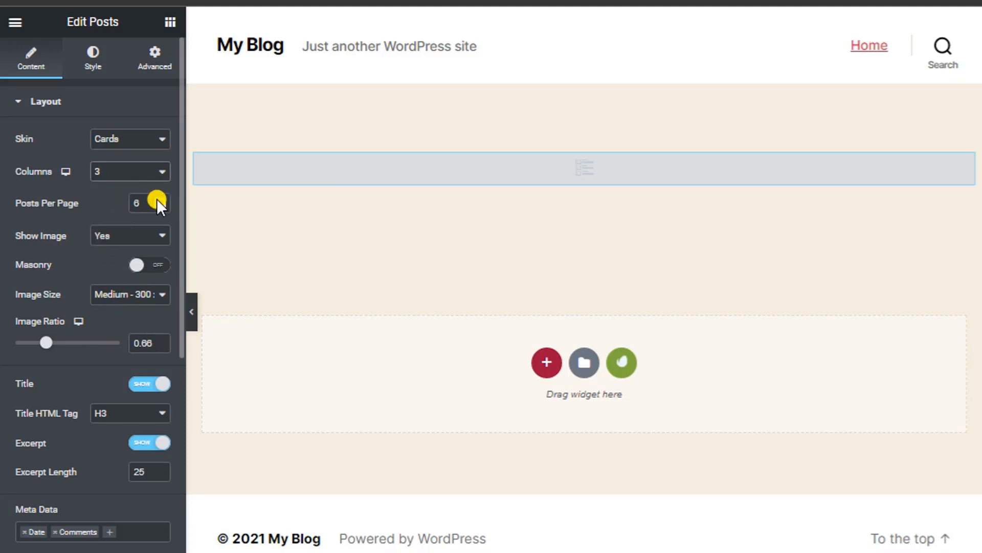
Try setting the cards' Show Image option to No, and return it to Yes
{"action": "left_click", "coordinate": [121, 240]}
{"action": "left_click", "coordinate": [115, 266]}
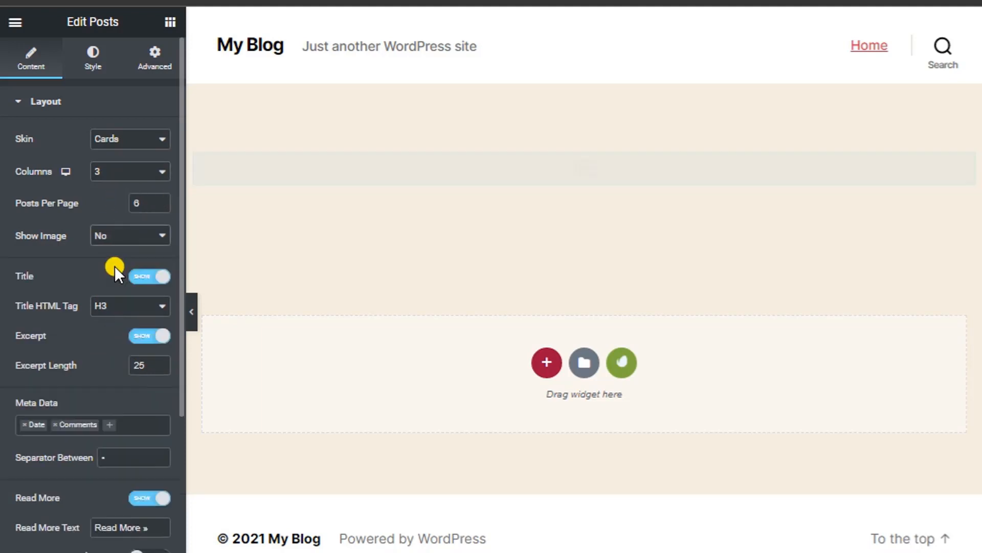
{"action": "left_click", "coordinate": [115, 240]}
{"action": "left_click", "coordinate": [112, 251]}
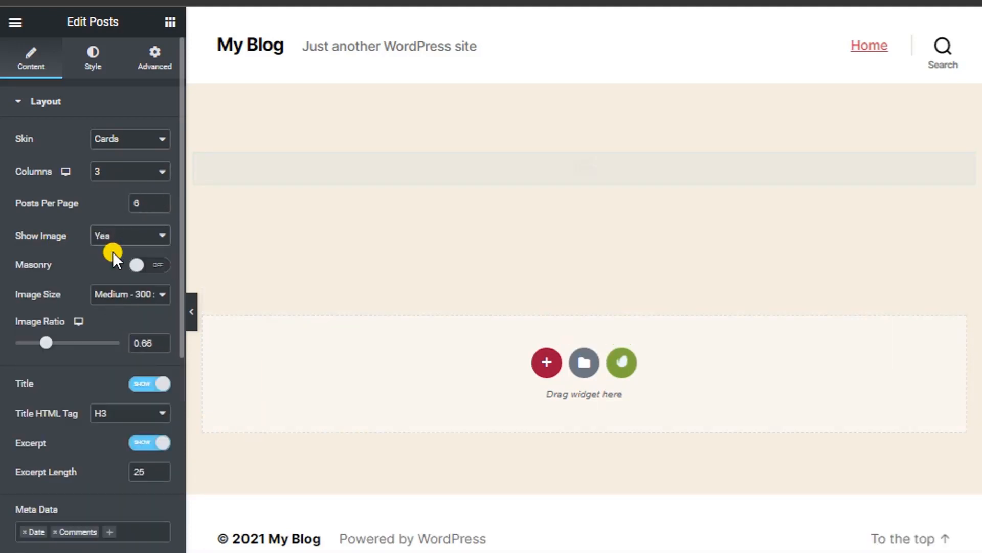
Increase the post cards' image ratio to 1.04
{"action": "scroll", "coordinate": [113, 251], "scroll_direction": "down", "scroll_amount": 2}
{"action": "left_click", "coordinate": [25, 260]}
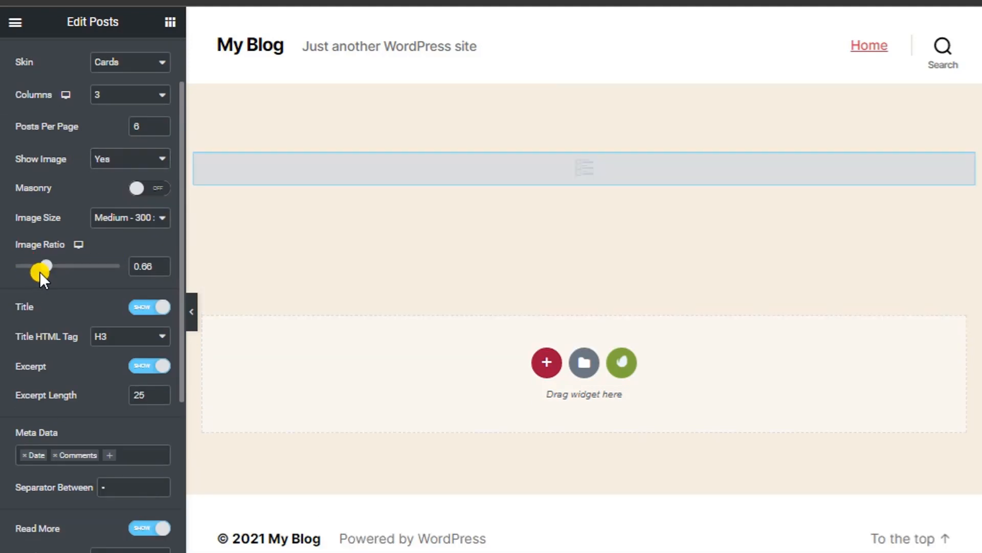
{"action": "left_click_drag", "start_coordinate": [39, 272], "coordinate": [67, 268]}
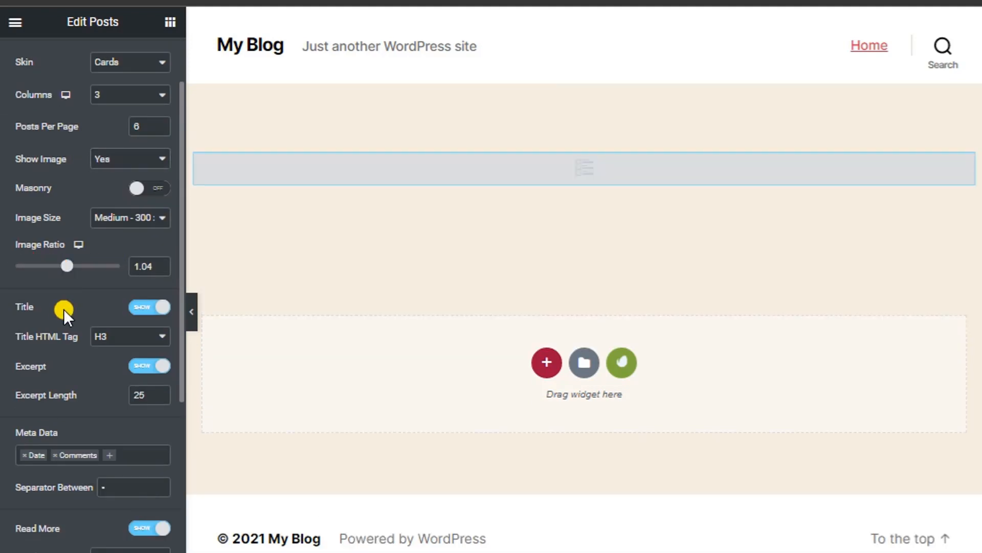
Look through the card layout's title HTML tag, meta data separator, Read More text, badge and avatar options
{"action": "left_click", "coordinate": [127, 332]}
{"action": "scroll", "coordinate": [63, 358], "scroll_direction": "down", "scroll_amount": 5}
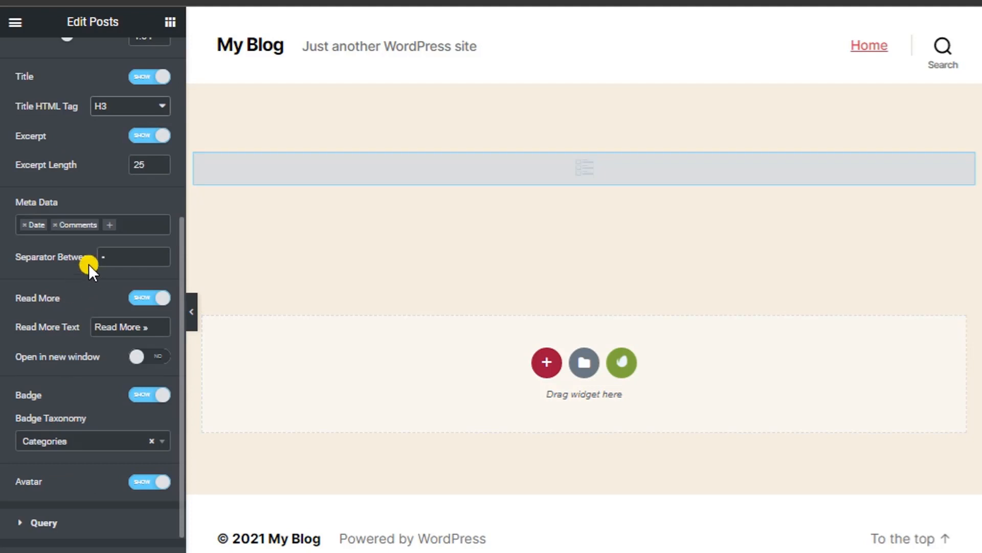
{"action": "left_click", "coordinate": [123, 256]}
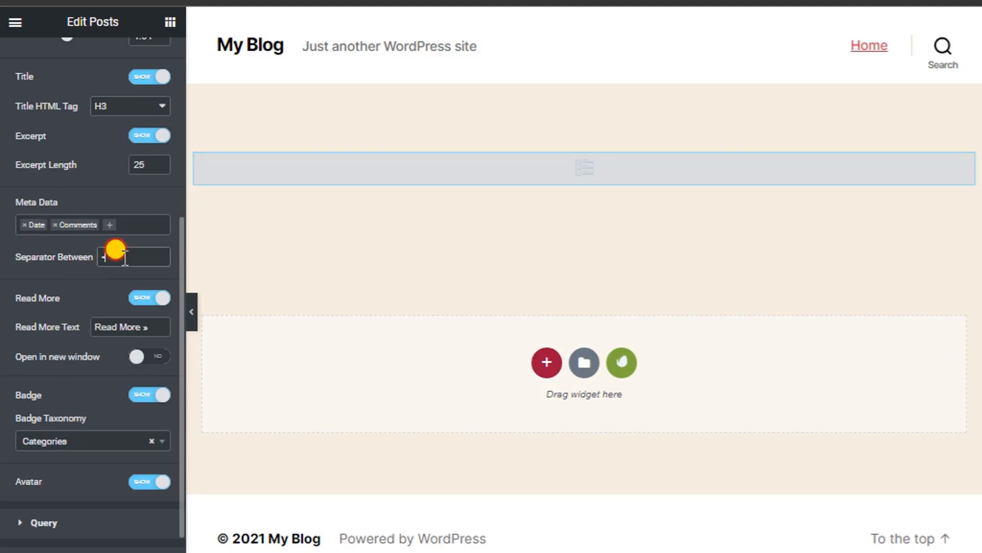
{"action": "scroll", "coordinate": [127, 373], "scroll_direction": "down", "scroll_amount": 2}
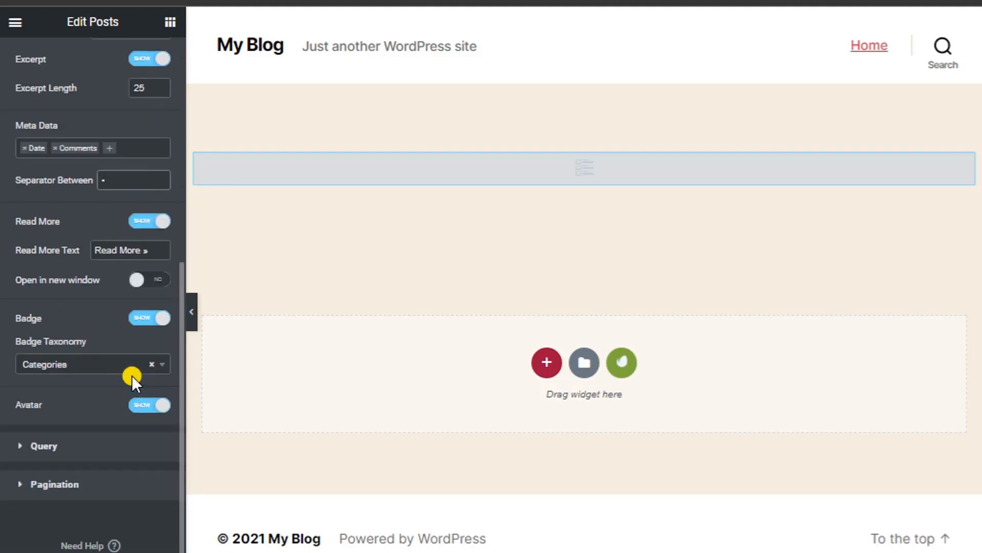
{"action": "left_click", "coordinate": [123, 246]}
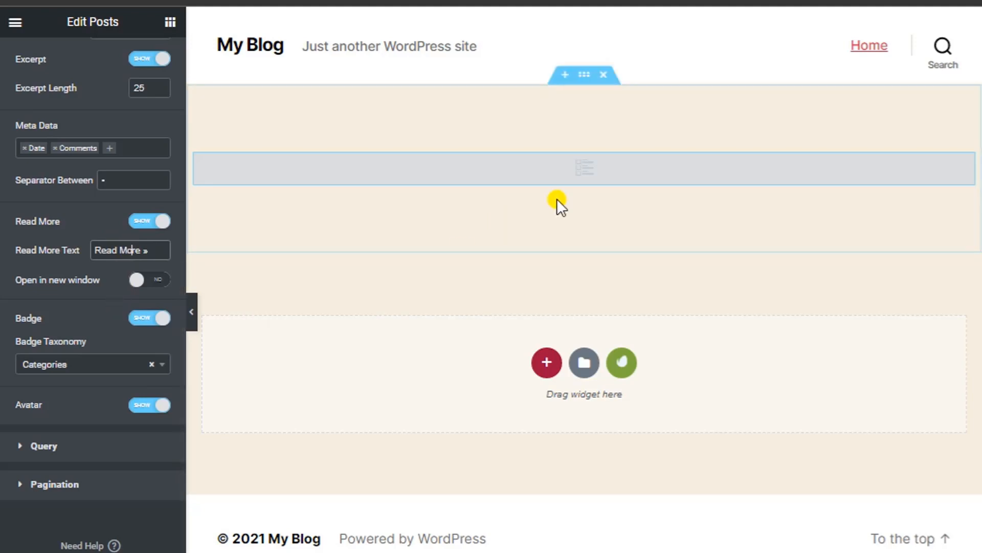
{"action": "scroll", "coordinate": [63, 379], "scroll_direction": "down", "scroll_amount": 1}
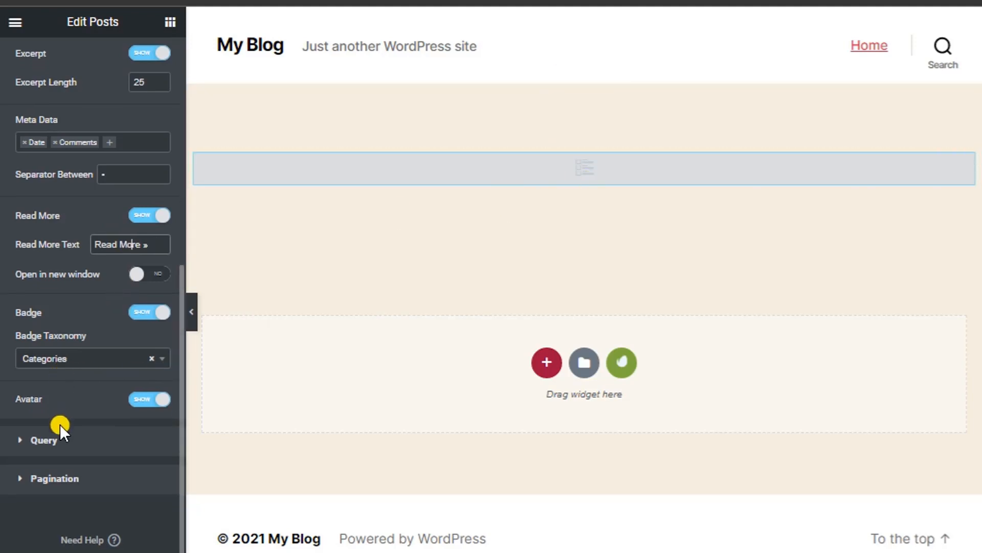
Set the source of the Posts widget's query to Pages
{"action": "left_click", "coordinate": [44, 441]}
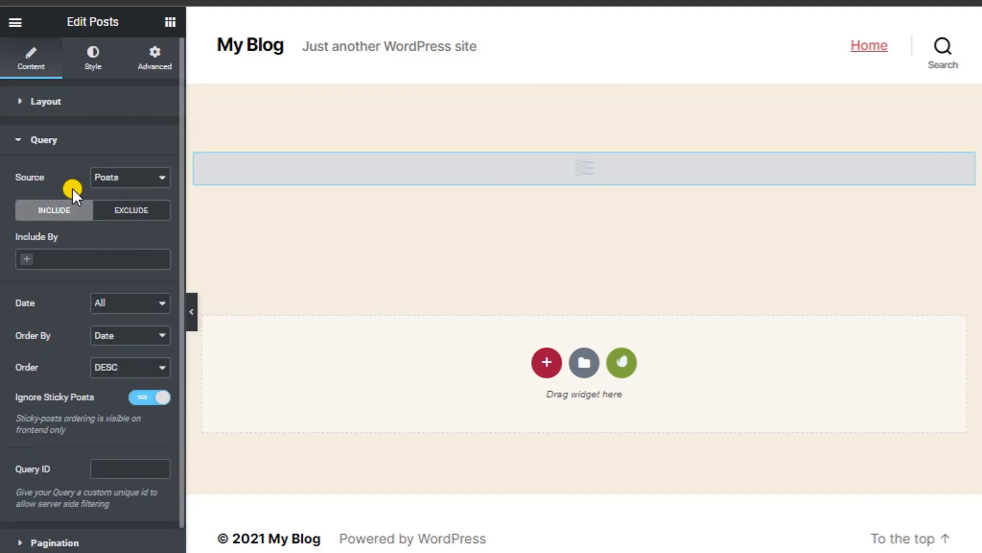
{"action": "left_click", "coordinate": [139, 182]}
{"action": "left_click", "coordinate": [118, 208]}
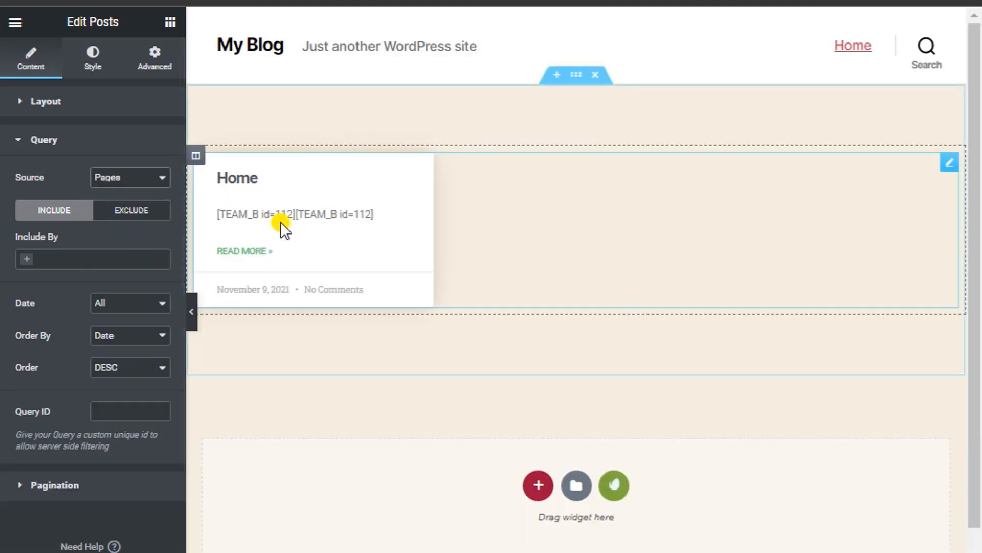
Try Landing Pages as the query source
{"action": "left_click", "coordinate": [108, 180]}
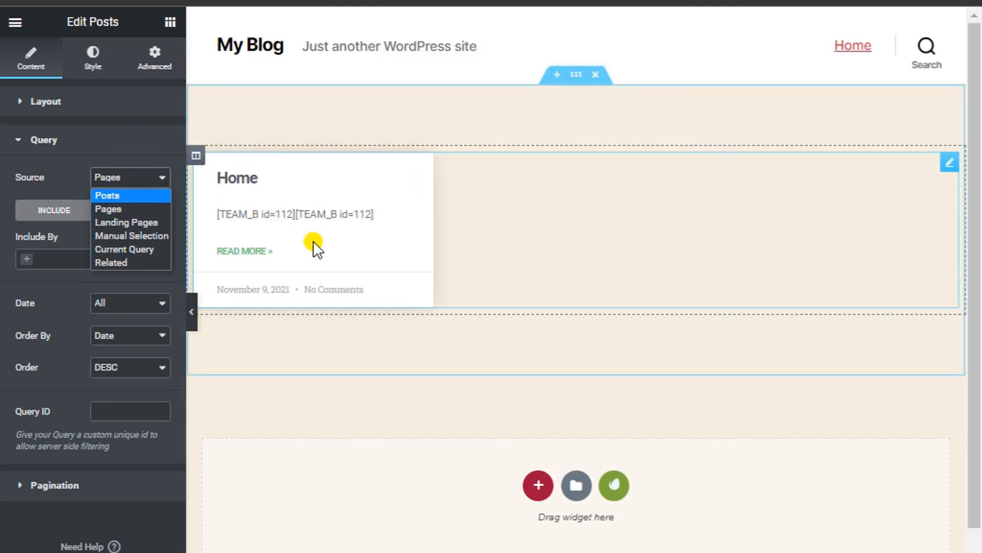
{"action": "left_click", "coordinate": [152, 178]}
{"action": "left_click", "coordinate": [109, 149]}
{"action": "left_click", "coordinate": [91, 154]}
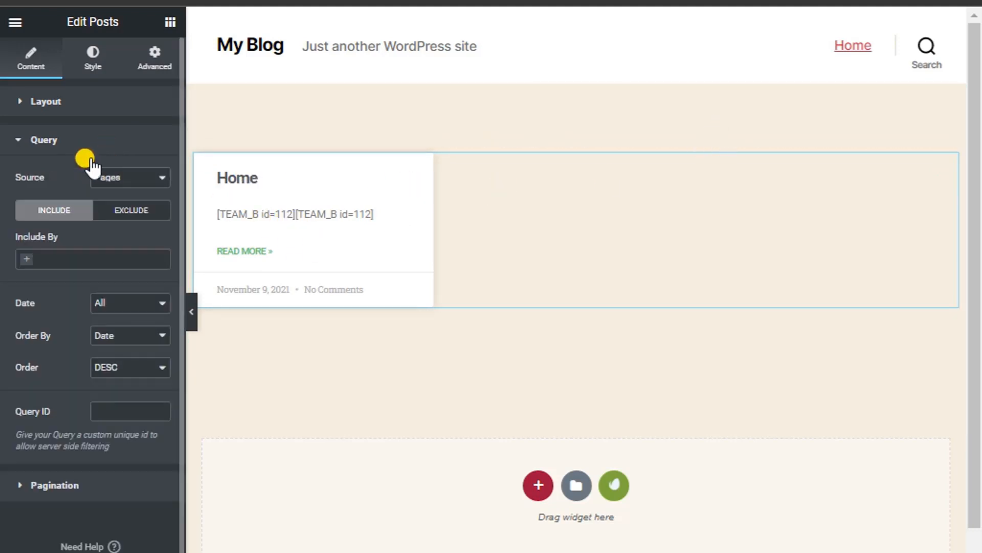
{"action": "left_click", "coordinate": [111, 179]}
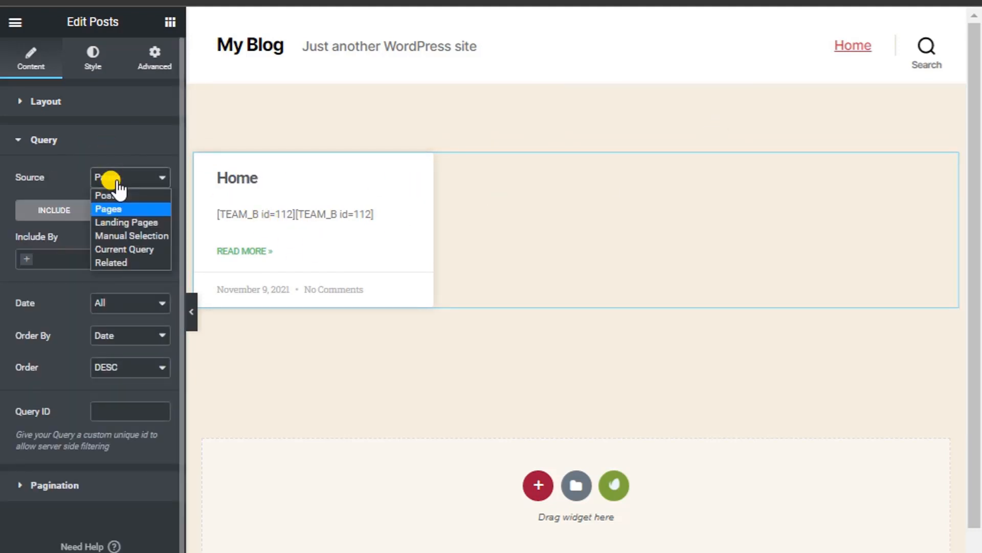
{"action": "left_click", "coordinate": [125, 224]}
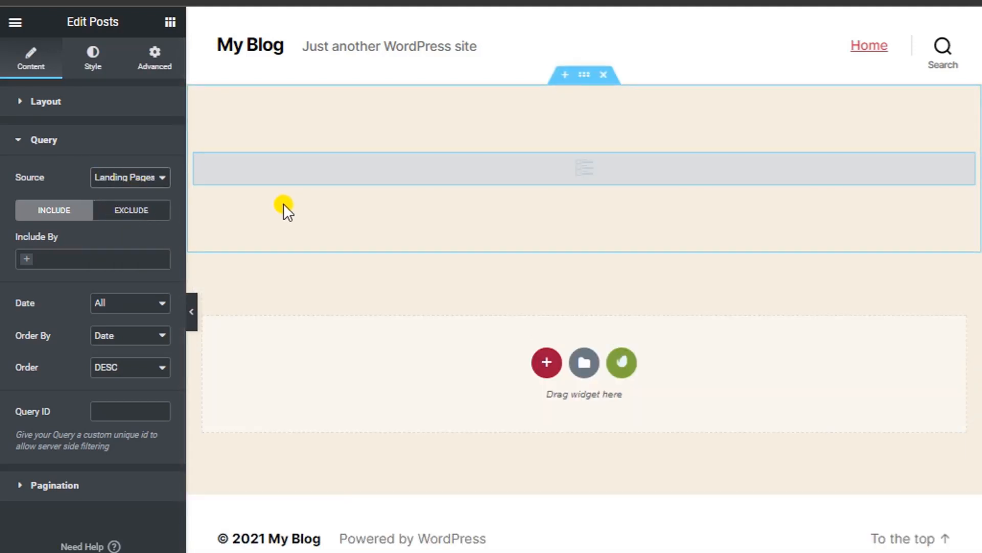
Try Manual Selection and Current Query as the query source
{"action": "left_click", "coordinate": [114, 180]}
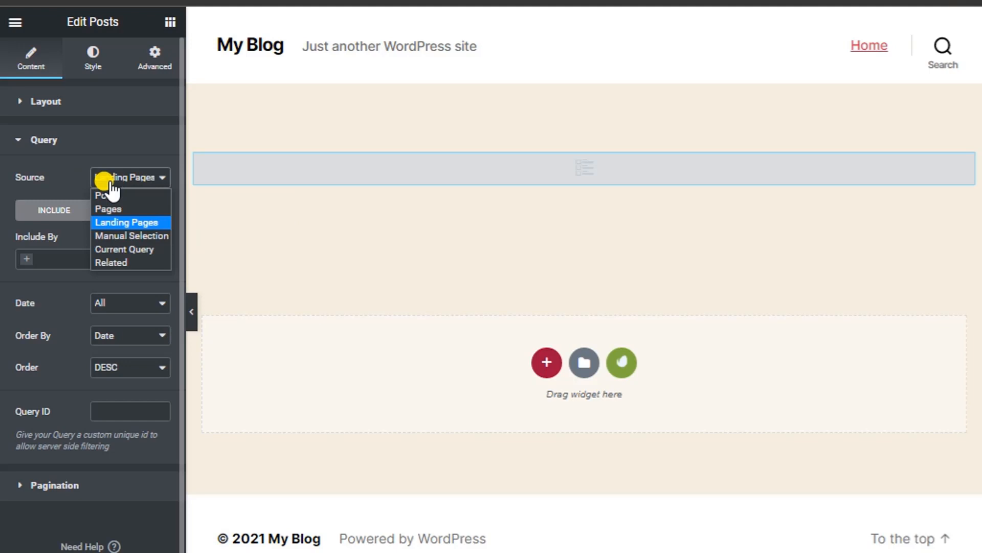
{"action": "left_click", "coordinate": [126, 240]}
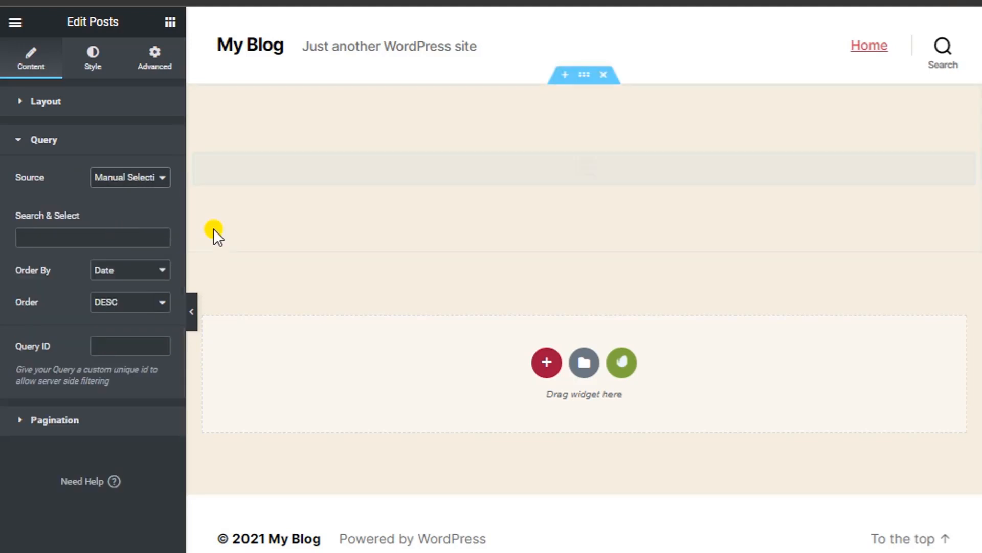
{"action": "left_click", "coordinate": [105, 182]}
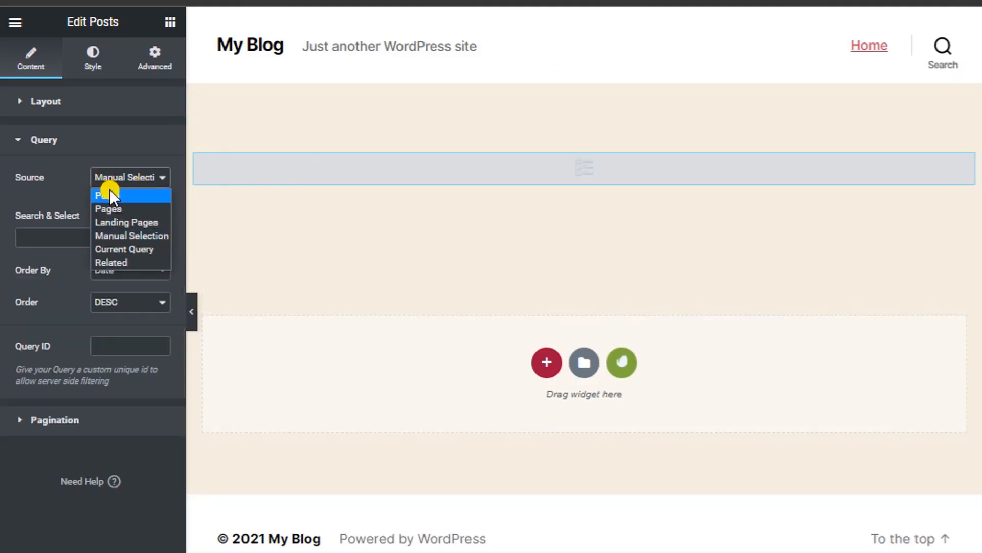
{"action": "left_click", "coordinate": [126, 249]}
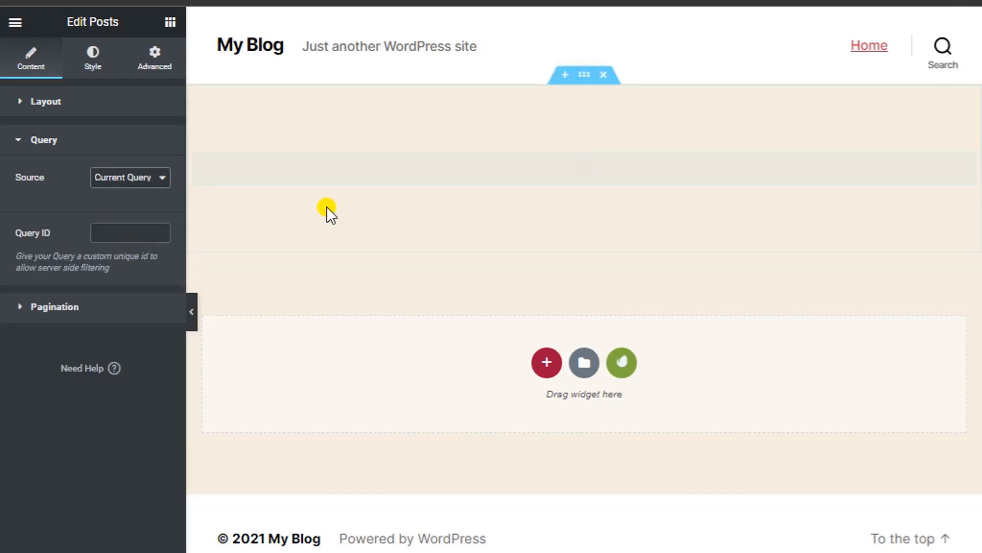
Try Related as the query source, and return the source to Pages
{"action": "left_click", "coordinate": [129, 179]}
{"action": "left_click", "coordinate": [122, 261]}
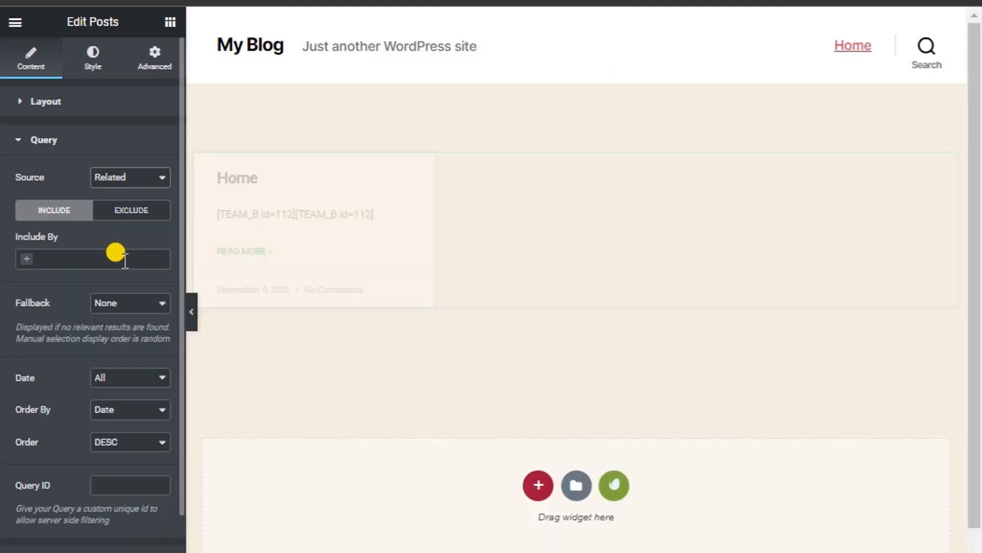
{"action": "left_click", "coordinate": [128, 183]}
{"action": "left_click", "coordinate": [118, 201]}
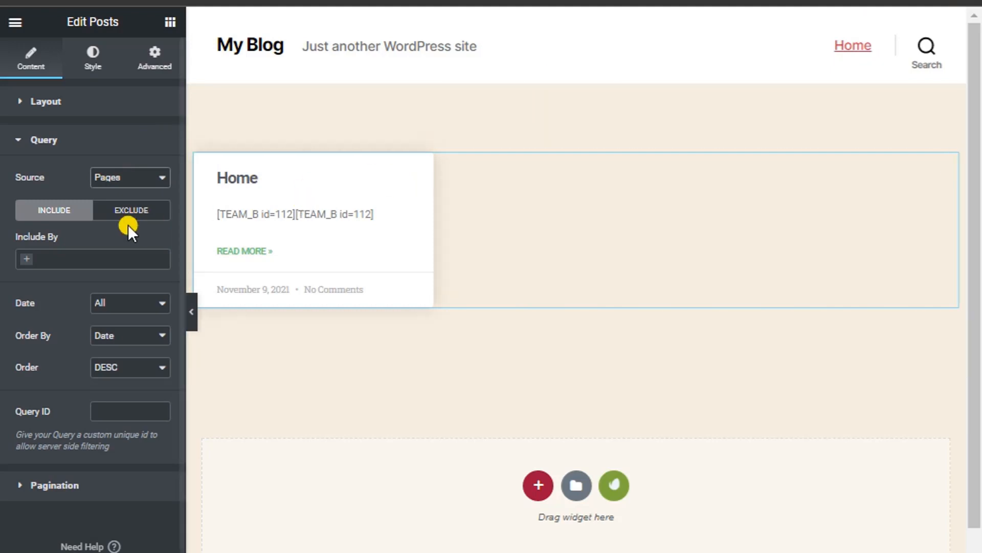
Filter the query's included pages by Author, review the exclusion options and keep the date range at All
{"action": "left_click", "coordinate": [52, 259]}
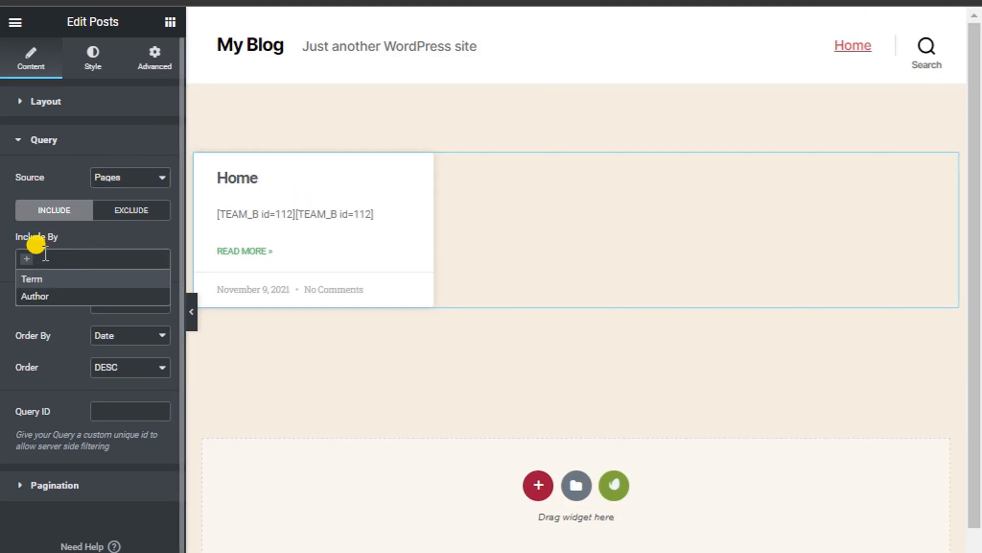
{"action": "left_click", "coordinate": [57, 297]}
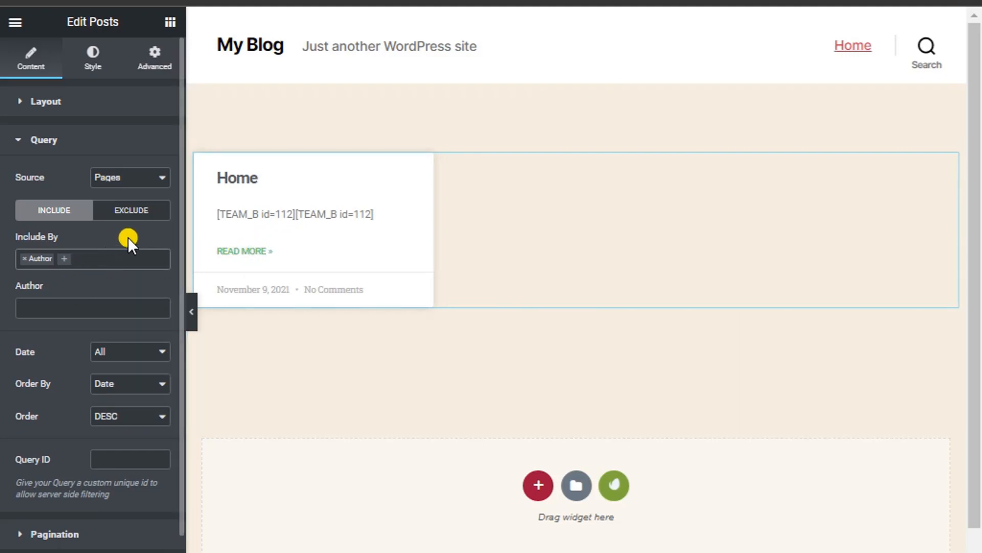
{"action": "left_click", "coordinate": [130, 210]}
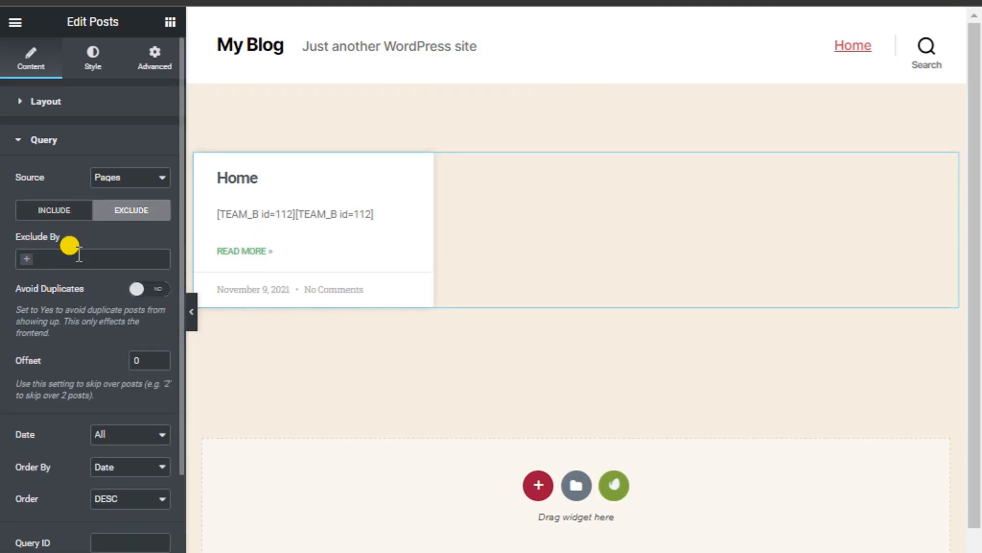
{"action": "left_click", "coordinate": [63, 212]}
{"action": "left_click", "coordinate": [132, 368]}
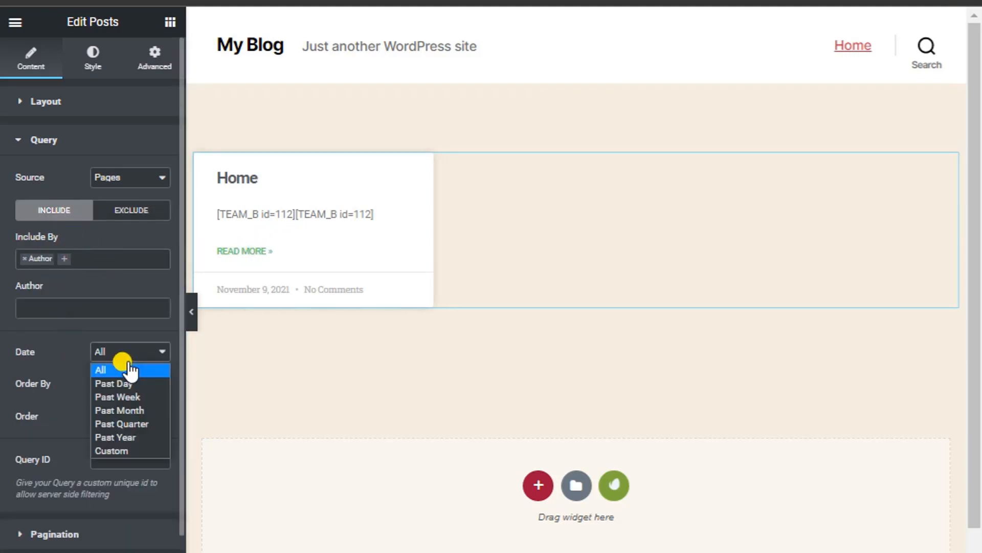
{"action": "left_click", "coordinate": [122, 369]}
Try Numbers as the Posts widget's pagination, and set it to numbers plus previous and next labels
{"action": "scroll", "coordinate": [56, 409], "scroll_direction": "down", "scroll_amount": 1}
{"action": "left_click", "coordinate": [61, 482]}
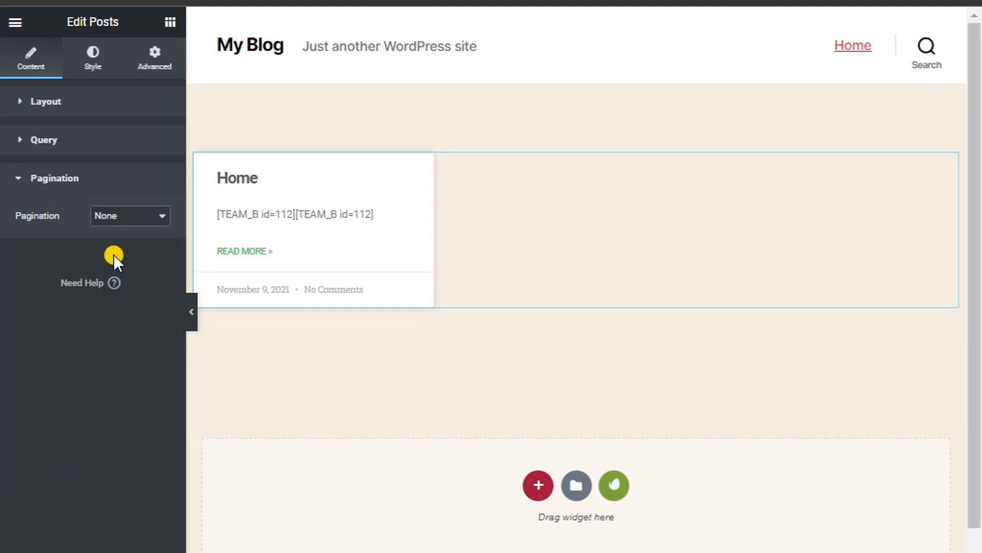
{"action": "left_click", "coordinate": [105, 219]}
{"action": "left_click", "coordinate": [147, 248]}
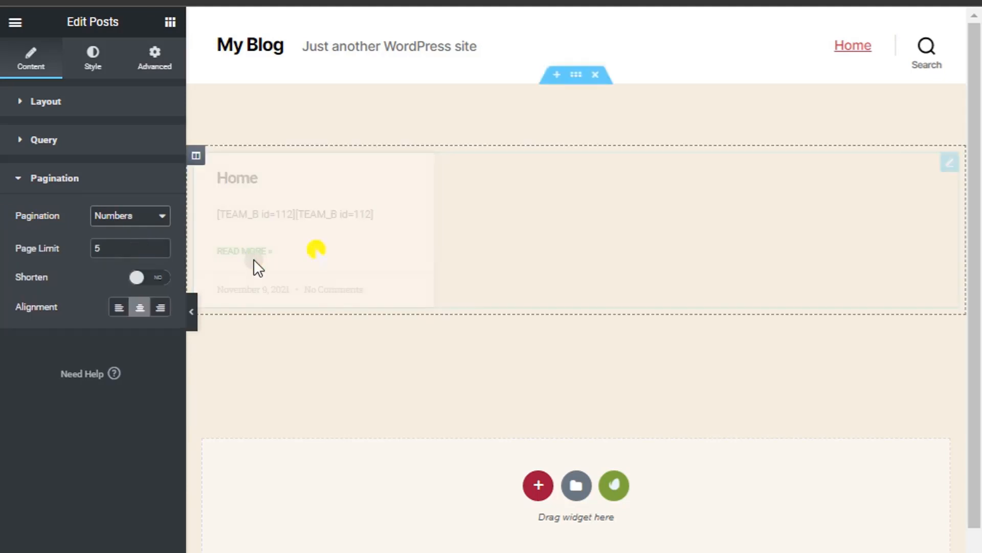
{"action": "left_click", "coordinate": [130, 219]}
{"action": "left_click", "coordinate": [121, 276]}
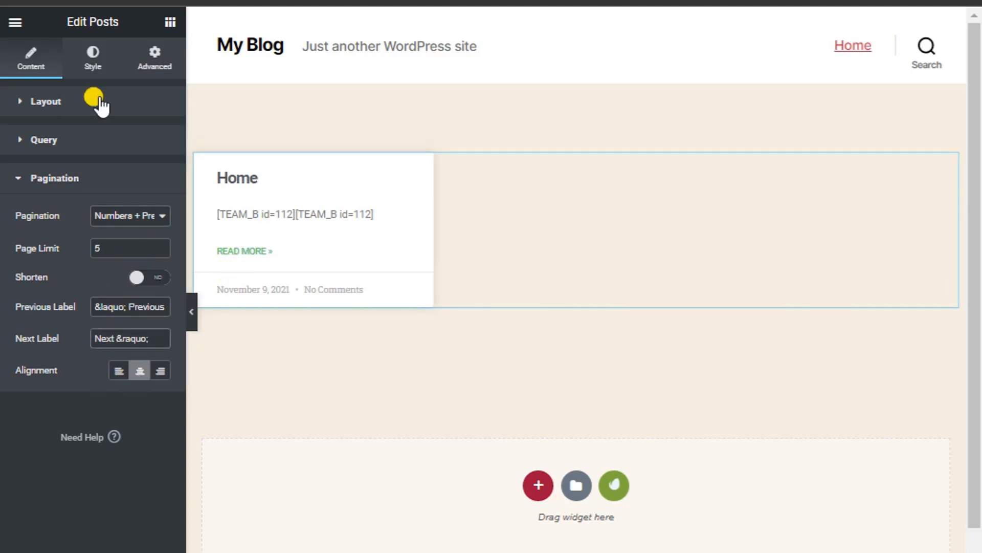
Set the Posts widget's layout styling to a columns gap of 6 and a rows gap of 8
{"action": "left_click", "coordinate": [93, 57]}
{"action": "mouse_move", "coordinate": [39, 157]}
{"action": "left_mouse_down"}
{"action": "mouse_move", "coordinate": [114, 154]}
{"action": "mouse_move", "coordinate": [4, 157]}
{"action": "mouse_move", "coordinate": [23, 163]}
{"action": "left_mouse_up"}
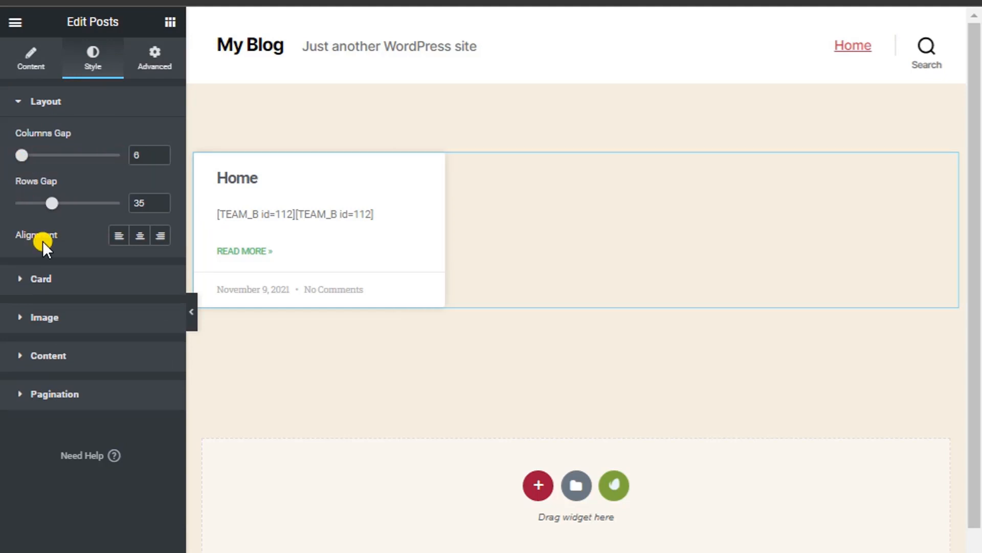
{"action": "left_click_drag", "start_coordinate": [47, 206], "coordinate": [22, 215]}
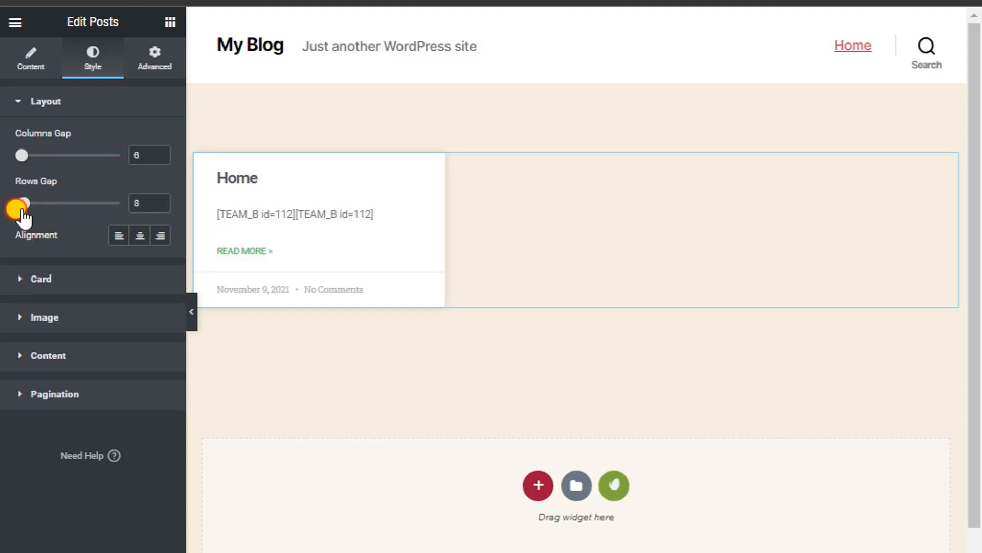
Set the post card's background color to a pale pink
{"action": "left_click", "coordinate": [49, 282]}
{"action": "left_click", "coordinate": [156, 179]}
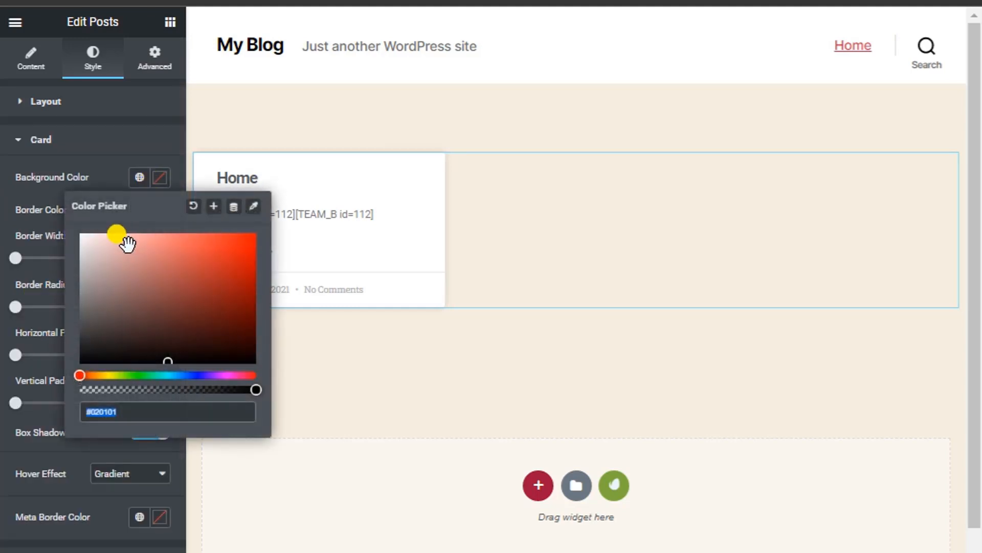
{"action": "left_click_drag", "start_coordinate": [125, 241], "coordinate": [91, 240]}
{"action": "left_click", "coordinate": [159, 178]}
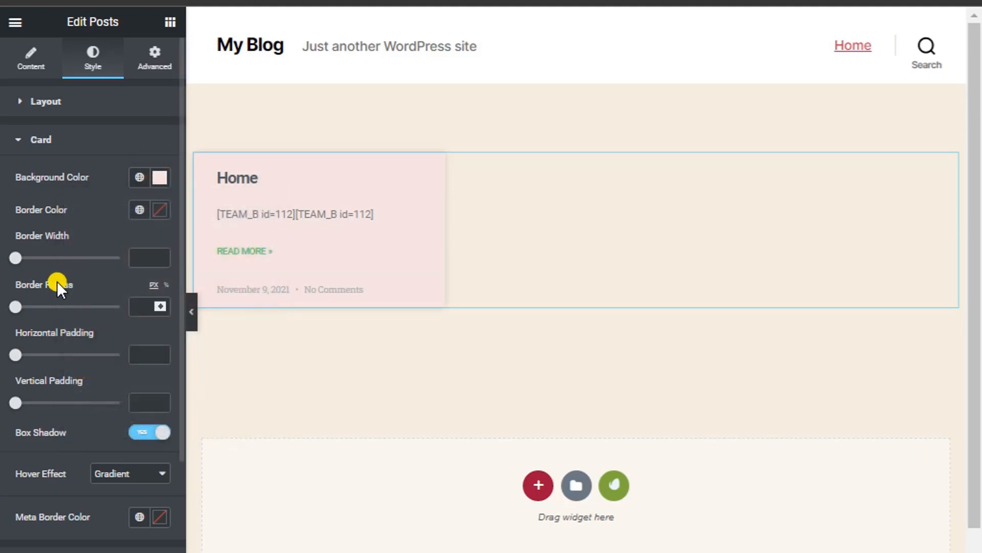
Set the post card's border width to 3, border radius to 0, horizontal padding to 17 and vertical padding to 0
{"action": "left_click_drag", "start_coordinate": [12, 258], "coordinate": [34, 255]}
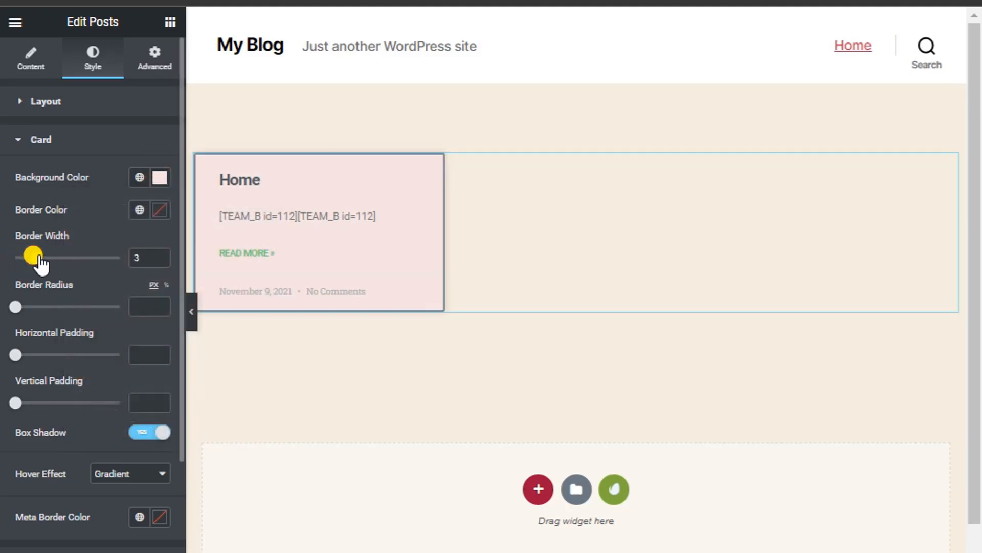
{"action": "scroll", "coordinate": [77, 359], "scroll_direction": "down", "scroll_amount": 3}
{"action": "scroll", "coordinate": [95, 327], "scroll_direction": "up", "scroll_amount": 3}
{"action": "mouse_move", "coordinate": [15, 309]}
{"action": "left_mouse_down"}
{"action": "mouse_move", "coordinate": [37, 309]}
{"action": "mouse_move", "coordinate": [11, 308]}
{"action": "left_mouse_up"}
{"action": "left_click_drag", "start_coordinate": [14, 356], "coordinate": [50, 363]}
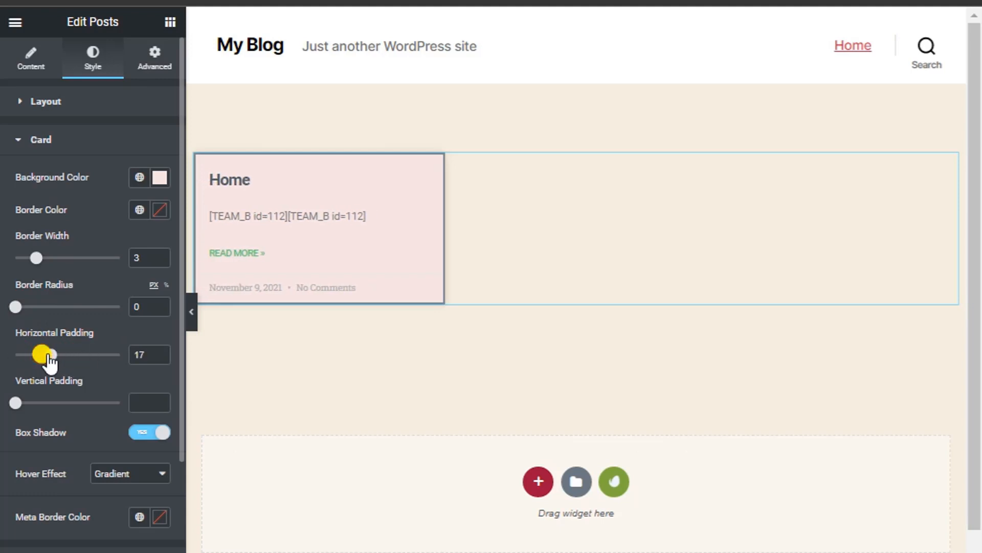
{"action": "mouse_move", "coordinate": [15, 402]}
{"action": "left_mouse_down"}
{"action": "mouse_move", "coordinate": [62, 401]}
{"action": "mouse_move", "coordinate": [10, 402]}
{"action": "left_mouse_up"}
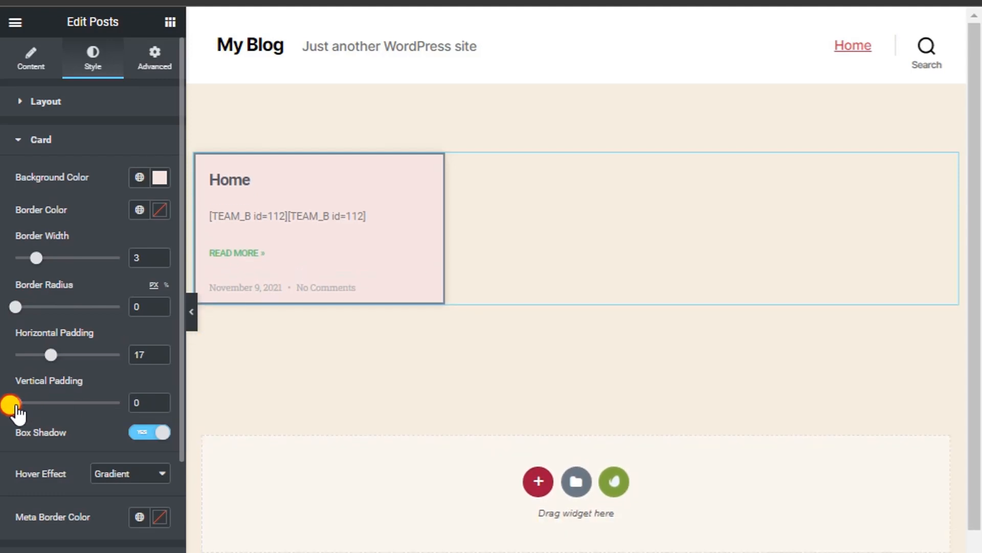
Turn off the card's box shadow, and try None as its hover effect before returning it to Gradient
{"action": "scroll", "coordinate": [49, 403], "scroll_direction": "down", "scroll_amount": 2}
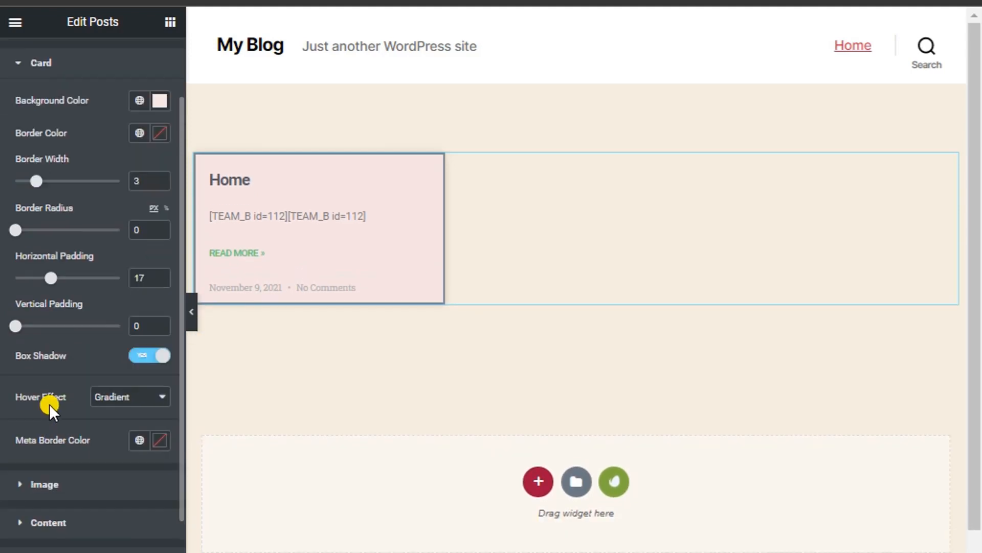
{"action": "left_click", "coordinate": [130, 364]}
{"action": "left_click", "coordinate": [105, 399]}
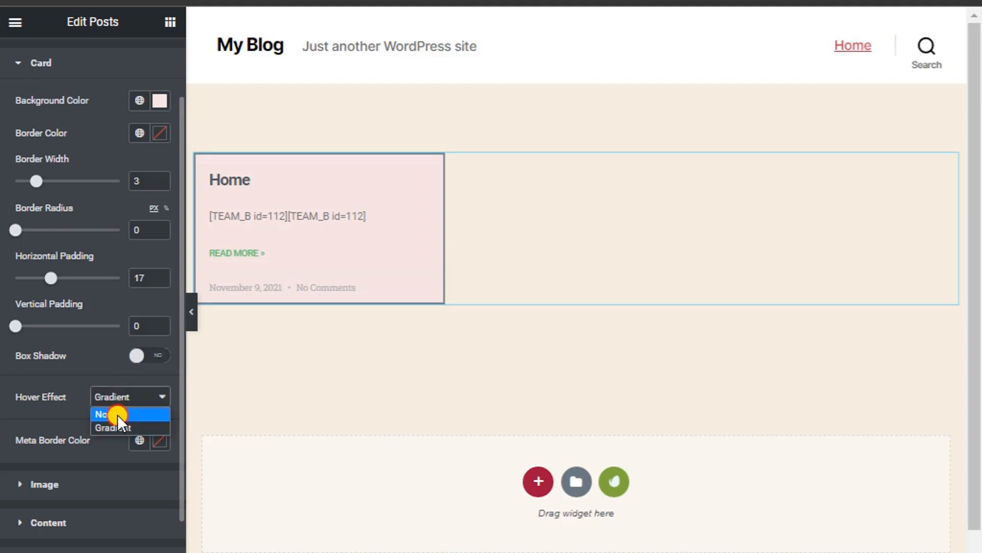
{"action": "left_click", "coordinate": [117, 414]}
{"action": "left_click", "coordinate": [125, 401]}
{"action": "left_click", "coordinate": [121, 413]}
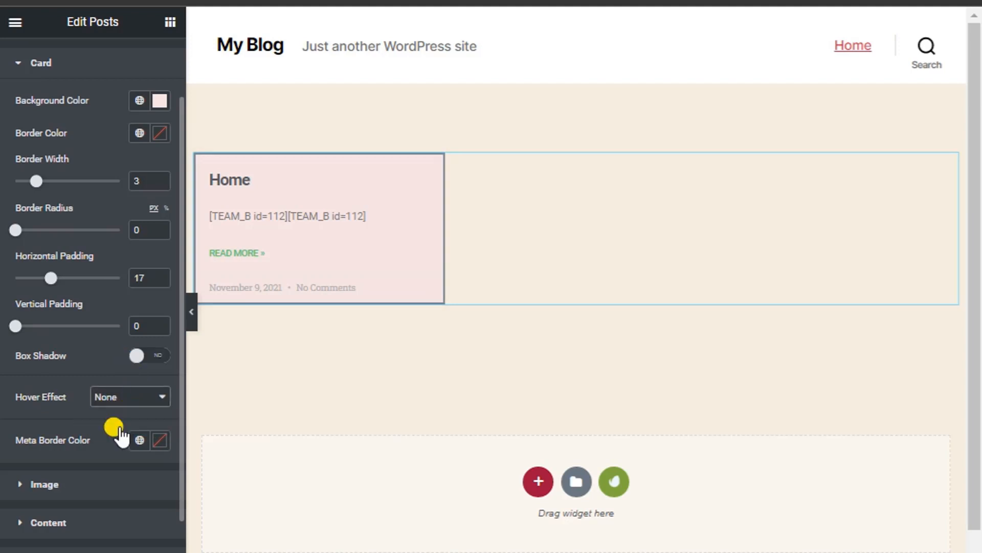
Set the card's meta border color to #FF4343
{"action": "scroll", "coordinate": [120, 435], "scroll_direction": "down", "scroll_amount": 2}
{"action": "left_click", "coordinate": [158, 358]}
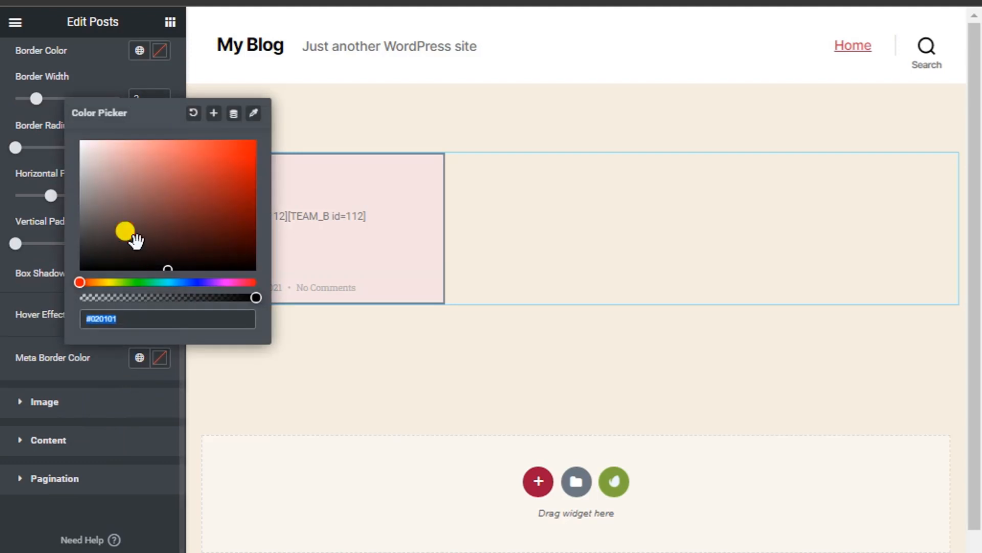
{"action": "type", "text": "#FF4343"}
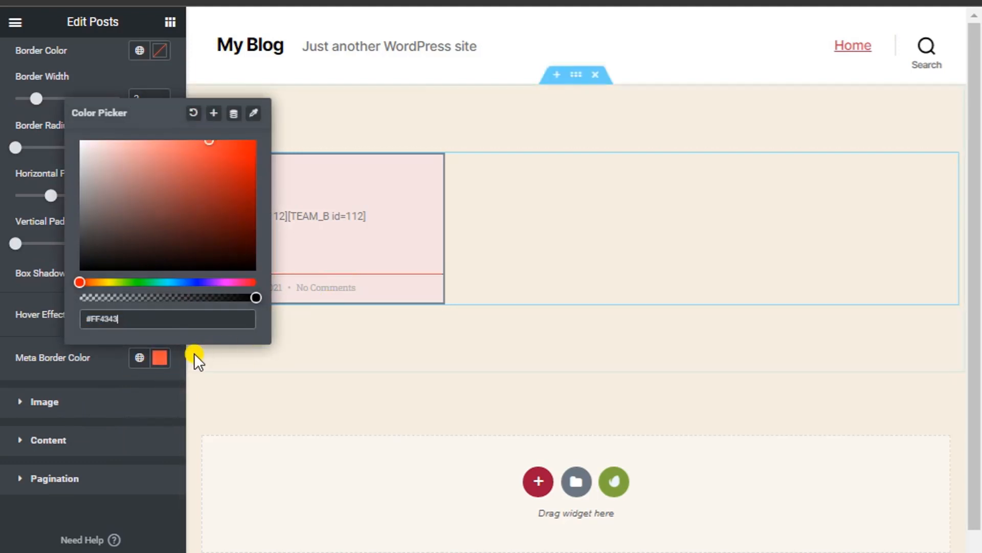
{"action": "left_click", "coordinate": [156, 358]}
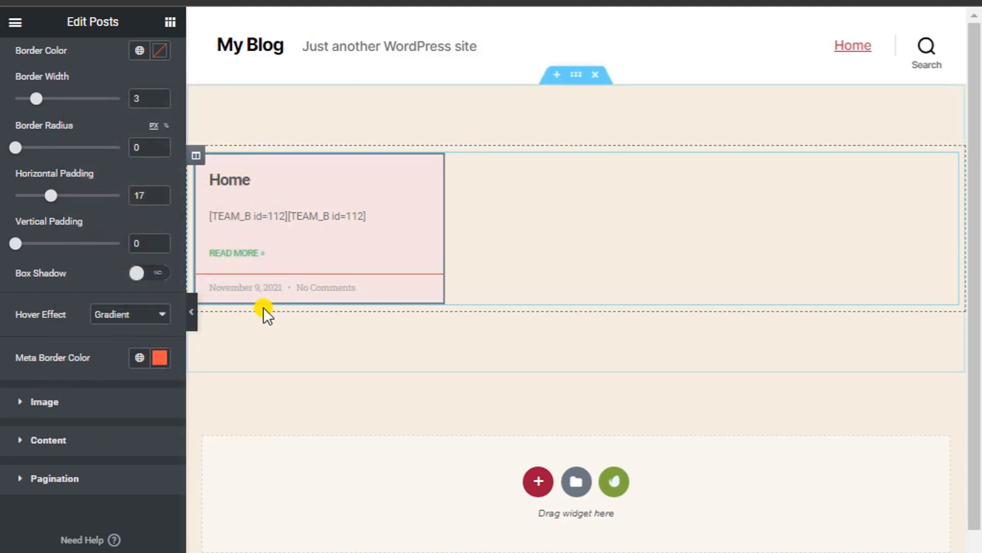
Compare the Normal and Hover states of the image styling and try the image spacing, leaving it at 20
{"action": "left_click", "coordinate": [48, 402]}
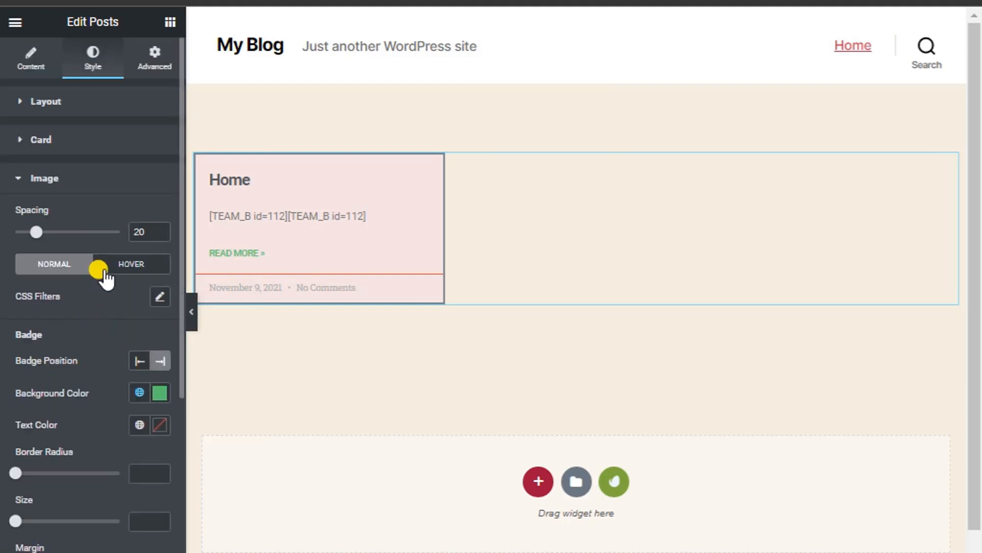
{"action": "left_click", "coordinate": [131, 265]}
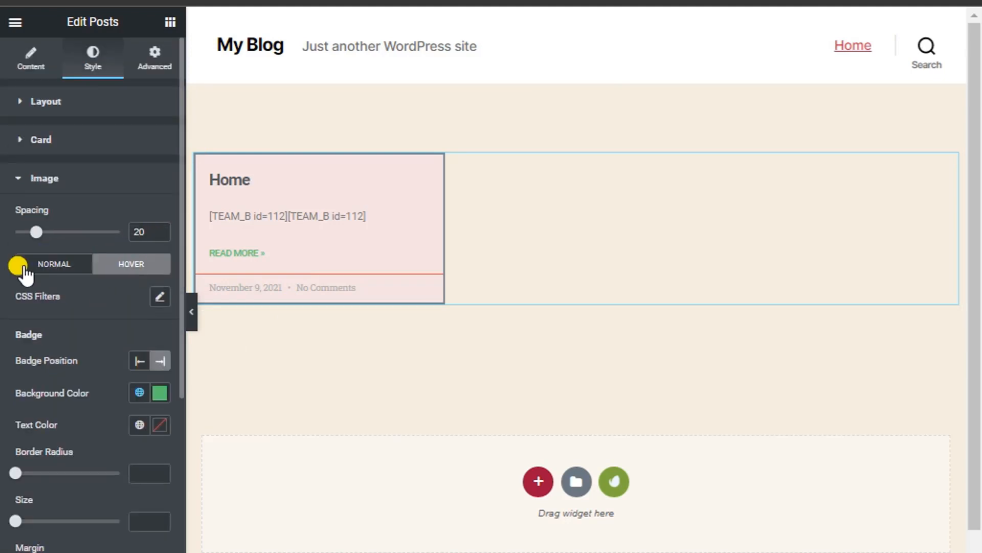
{"action": "left_click", "coordinate": [24, 266]}
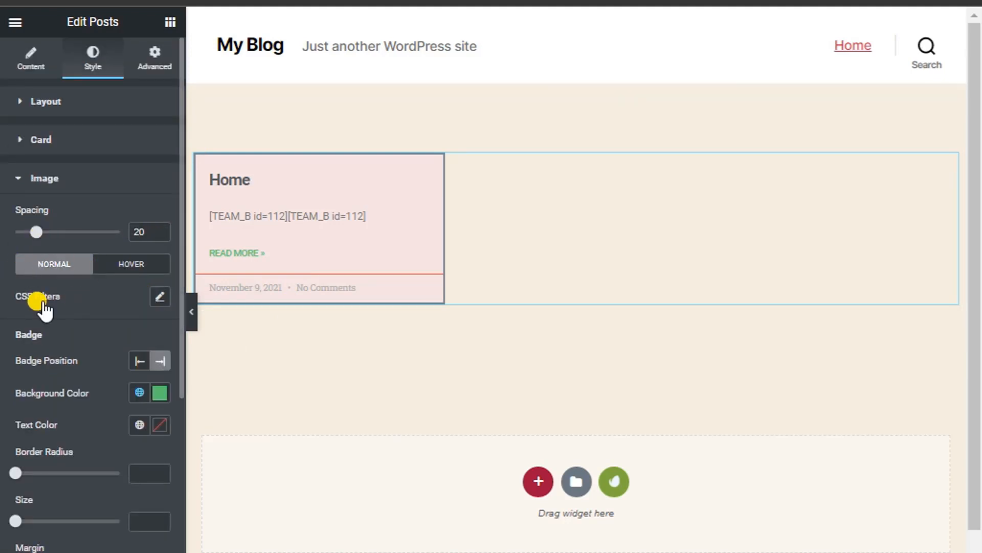
{"action": "left_click", "coordinate": [131, 262]}
{"action": "mouse_move", "coordinate": [45, 235]}
{"action": "left_mouse_down"}
{"action": "mouse_move", "coordinate": [145, 235]}
{"action": "mouse_move", "coordinate": [40, 234]}
{"action": "left_mouse_up"}
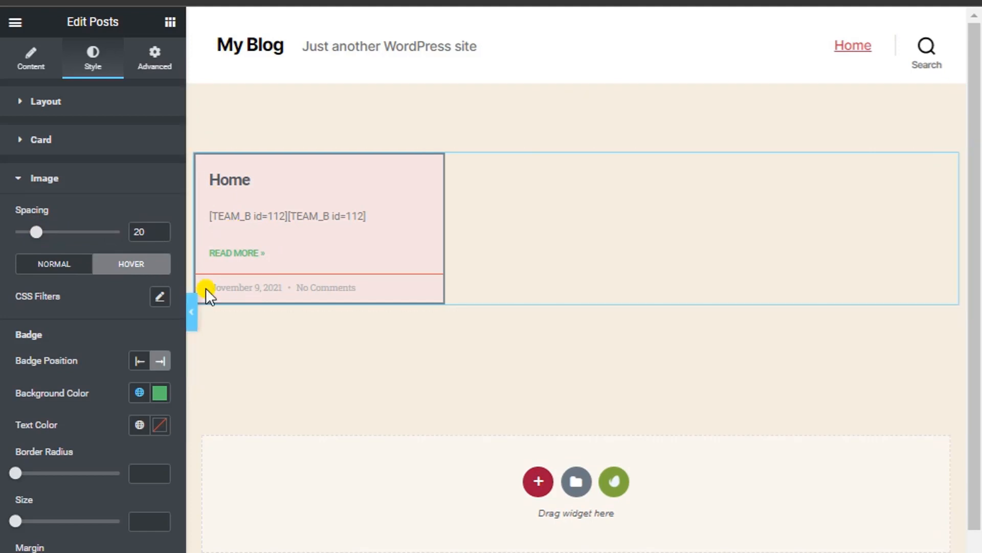
Set the image badge's background color to white, #FFFFFF
{"action": "left_click", "coordinate": [157, 394]}
{"action": "type", "text": "#FFFFFF"}
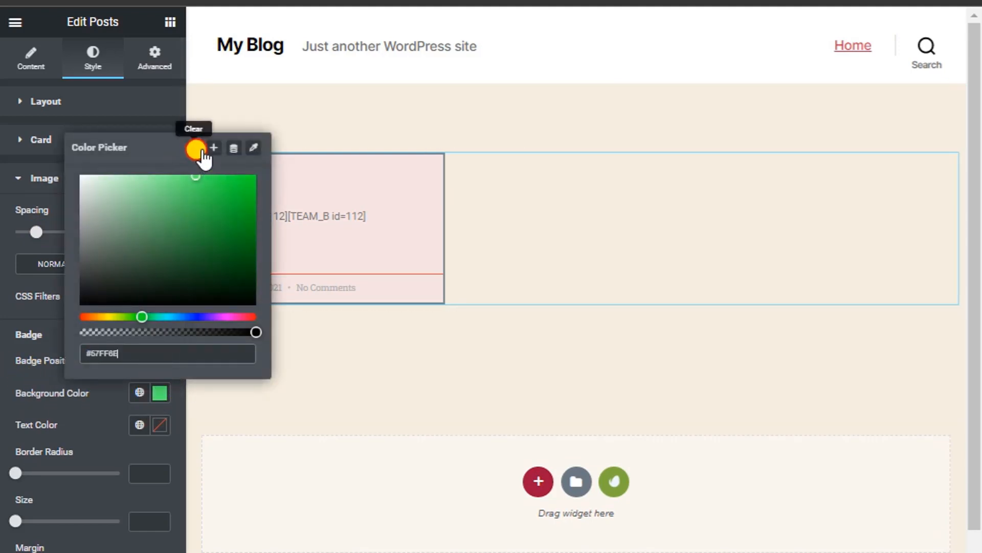
{"action": "left_click", "coordinate": [159, 393]}
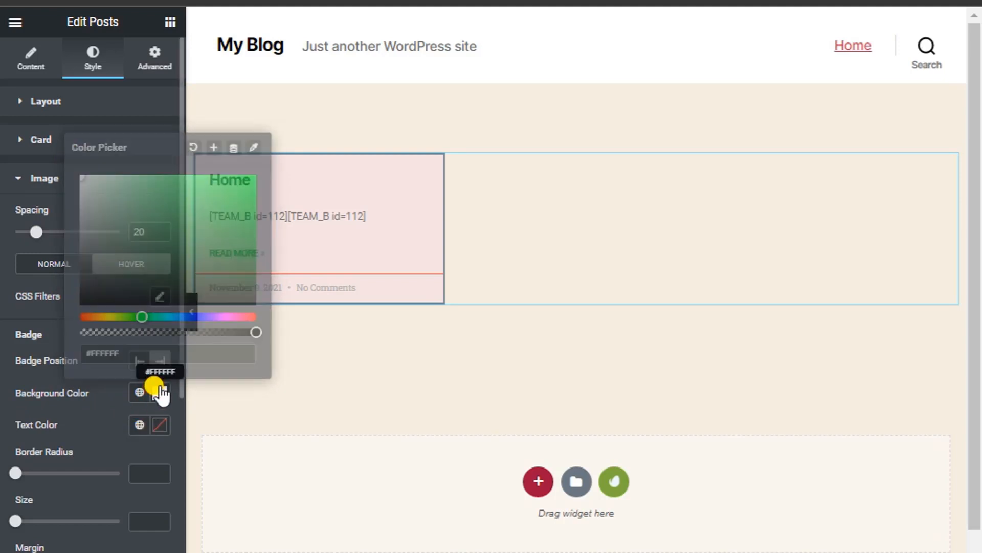
Set the post title's color to black and its spacing to 40 in the content styling
{"action": "scroll", "coordinate": [20, 483], "scroll_direction": "down", "scroll_amount": 4}
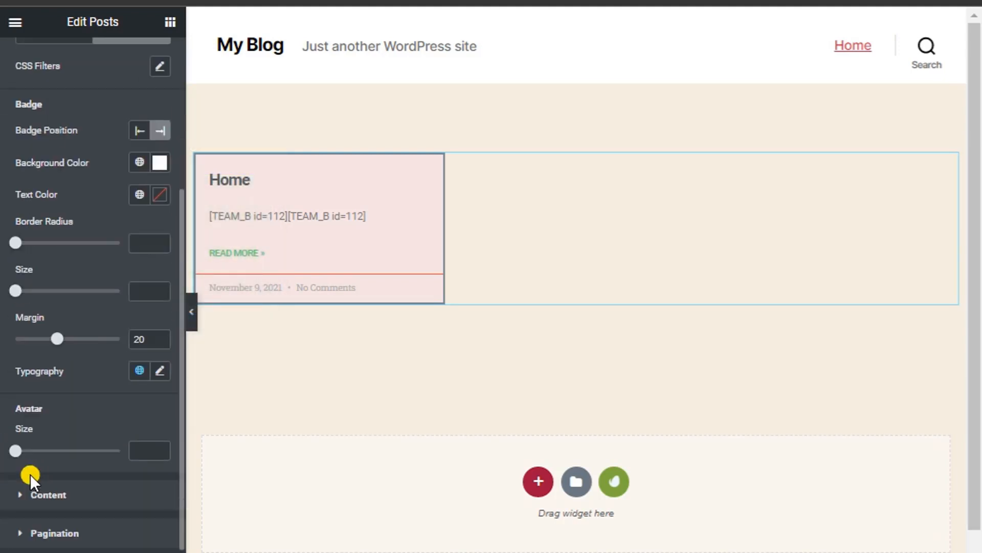
{"action": "left_click", "coordinate": [52, 495]}
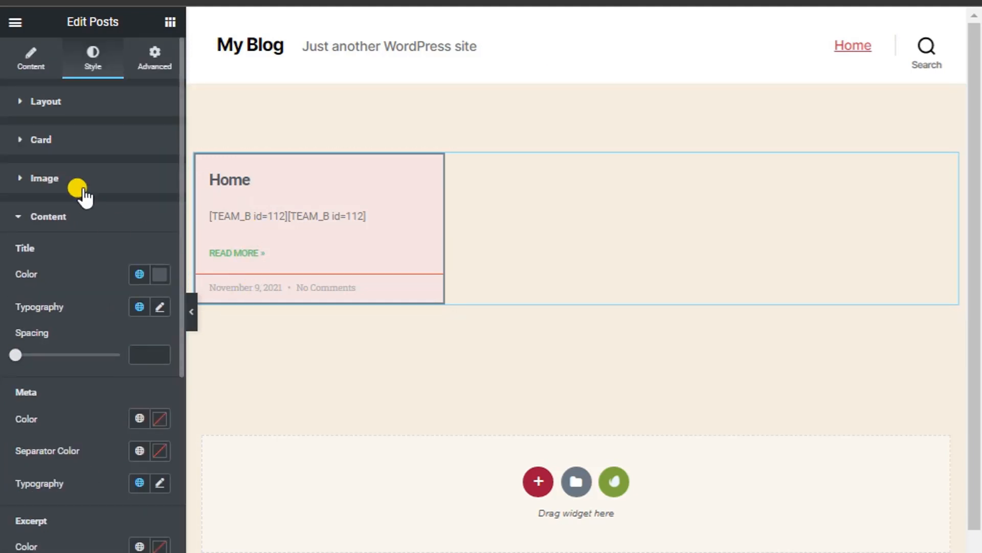
{"action": "left_click", "coordinate": [159, 276]}
{"action": "left_click_drag", "start_coordinate": [137, 337], "coordinate": [186, 549]}
{"action": "left_click", "coordinate": [156, 276]}
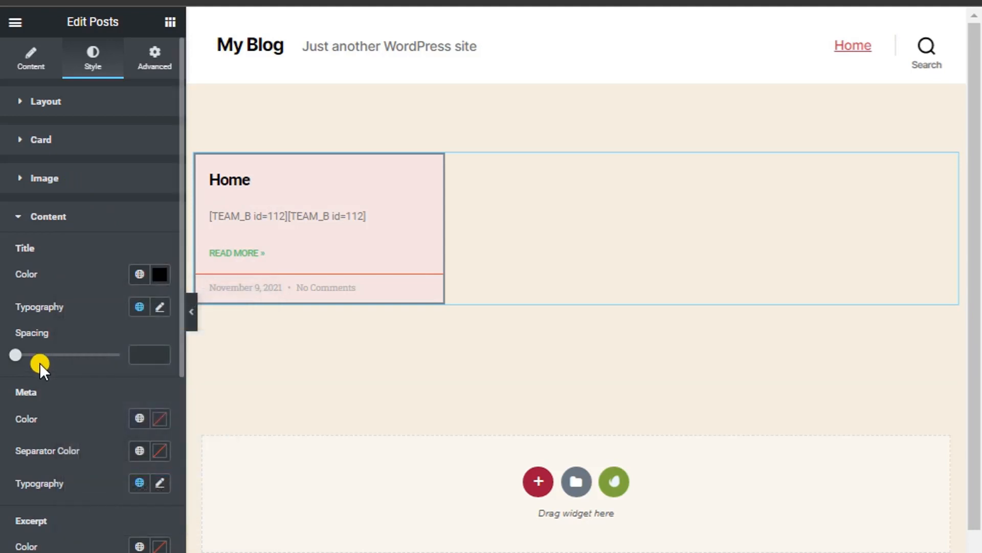
{"action": "left_click_drag", "start_coordinate": [12, 354], "coordinate": [57, 355]}
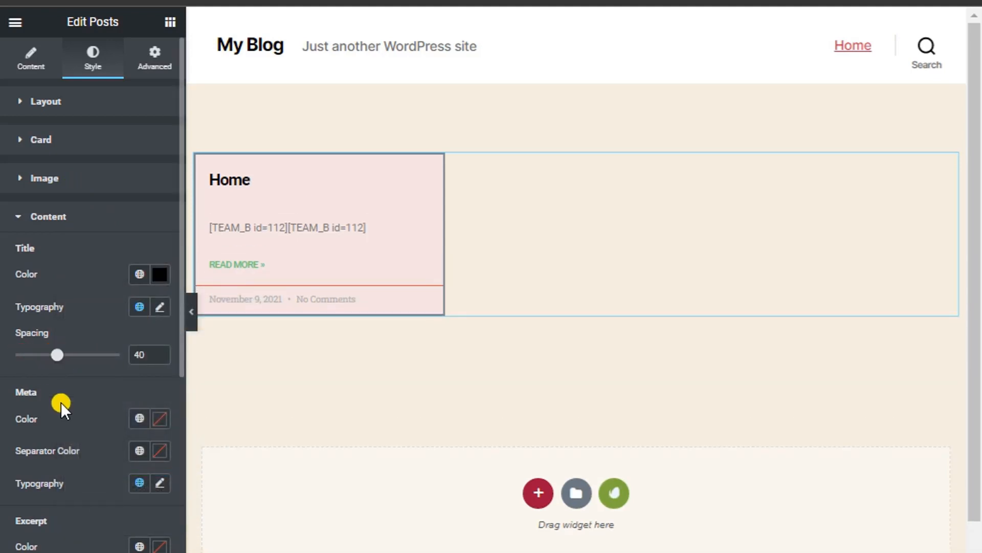
Set the post meta's text color to black and its separator color to #000000
{"action": "left_click", "coordinate": [157, 423]}
{"action": "left_click_drag", "start_coordinate": [95, 220], "coordinate": [169, 356]}
{"action": "left_click", "coordinate": [154, 422]}
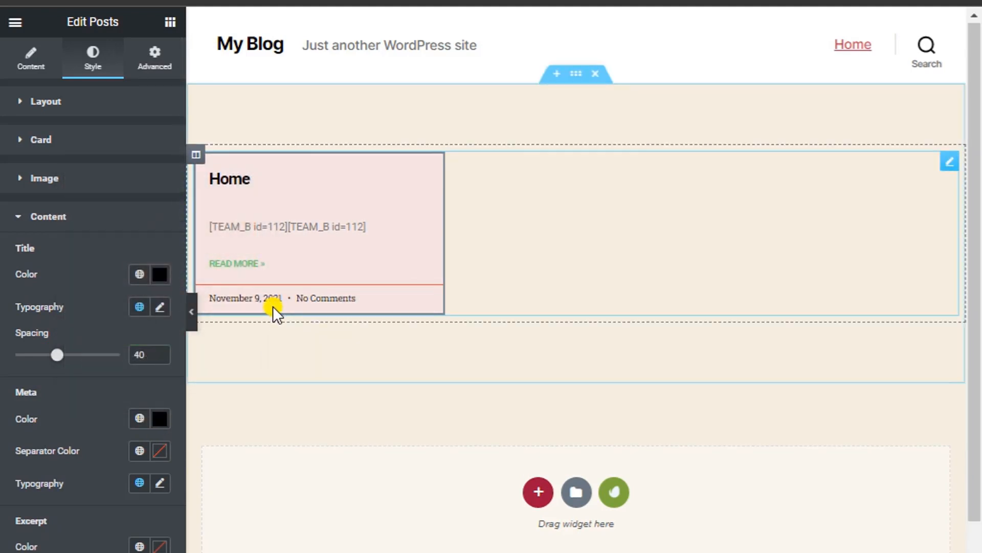
{"action": "scroll", "coordinate": [272, 306], "scroll_direction": "down", "scroll_amount": 2}
{"action": "left_click", "coordinate": [160, 450]}
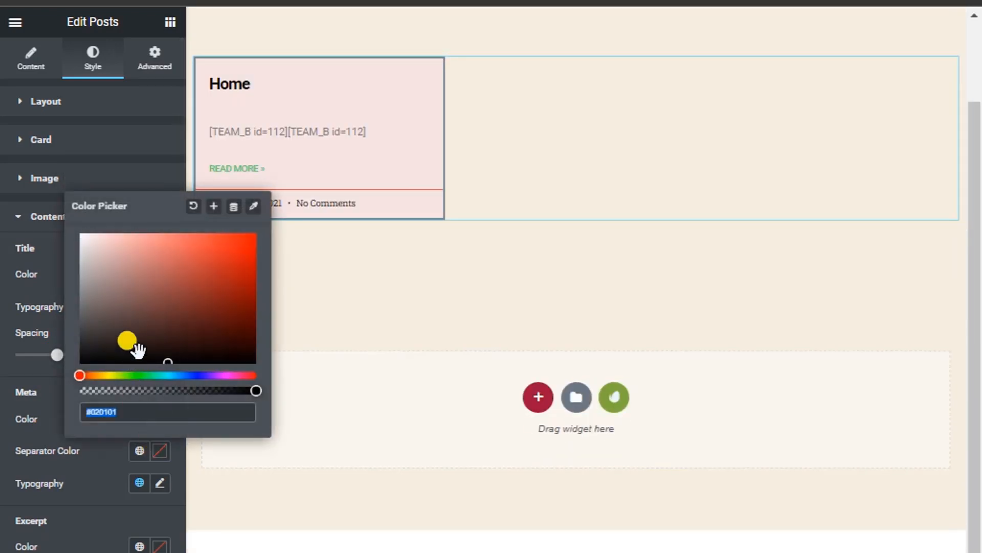
{"action": "left_click_drag", "start_coordinate": [127, 343], "coordinate": [235, 365]}
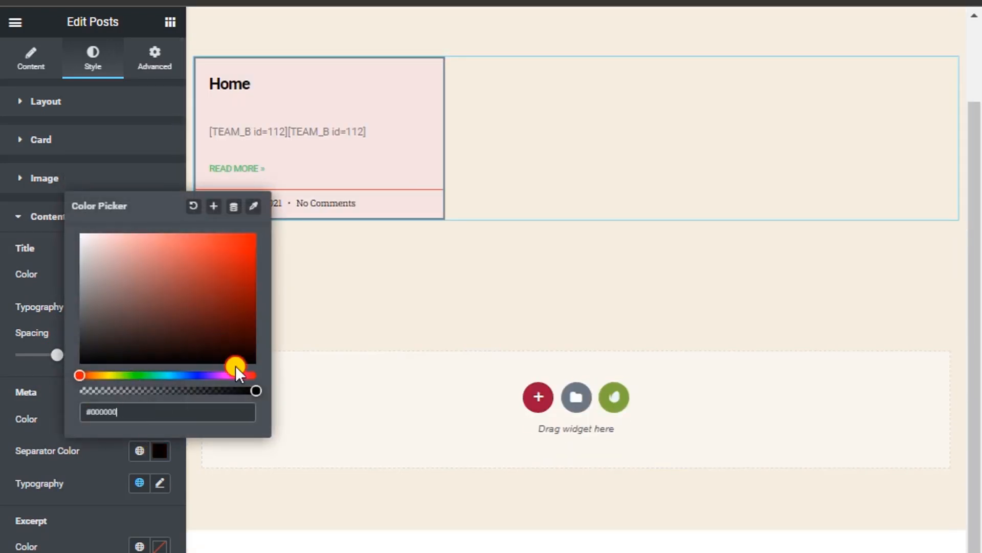
{"action": "left_click", "coordinate": [160, 452]}
Set the excerpt's text color to the near-black #090909
{"action": "scroll", "coordinate": [46, 492], "scroll_direction": "down", "scroll_amount": 2}
{"action": "scroll", "coordinate": [48, 486], "scroll_direction": "down", "scroll_amount": 2}
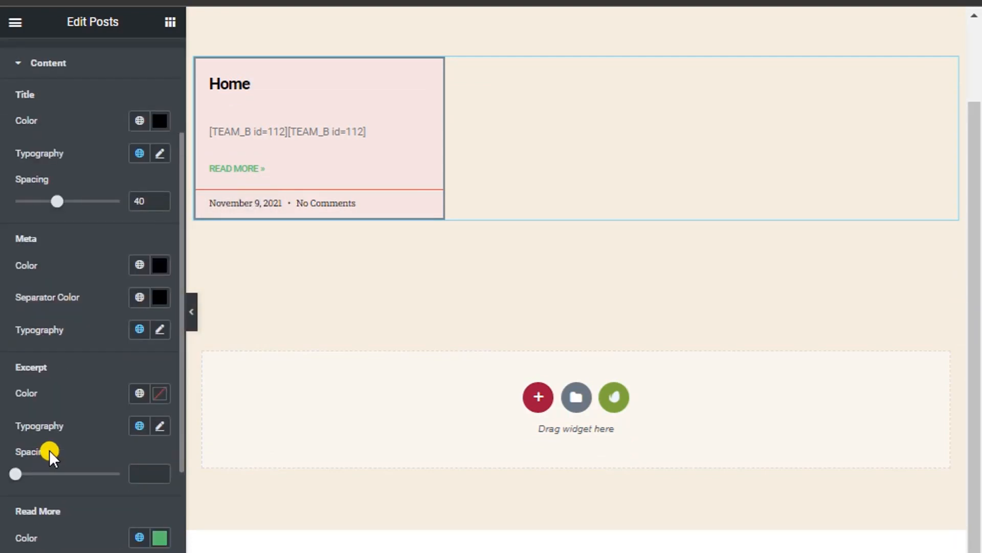
{"action": "scroll", "coordinate": [40, 473], "scroll_direction": "down", "scroll_amount": 2}
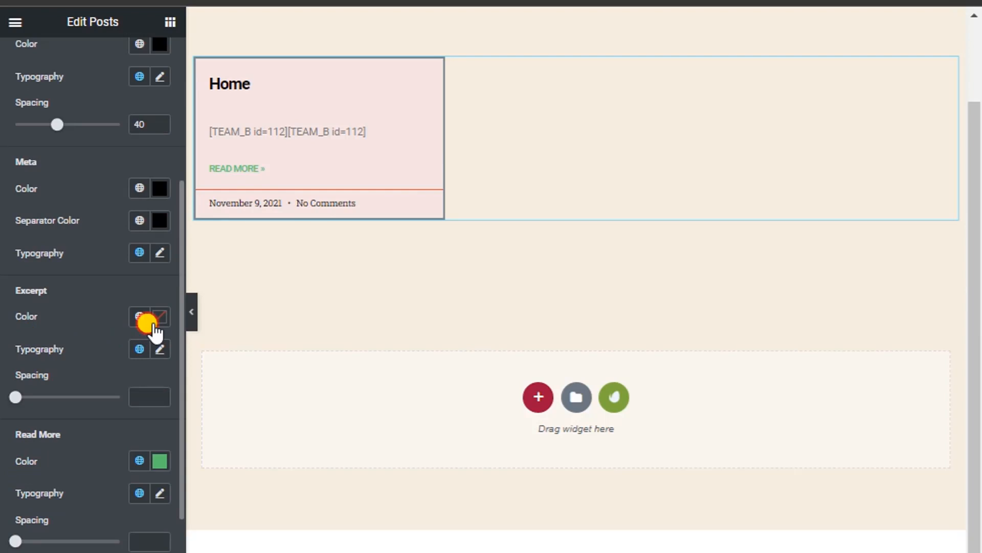
{"action": "left_click", "coordinate": [155, 318]}
{"action": "mouse_move", "coordinate": [191, 388]}
{"action": "left_mouse_down"}
{"action": "mouse_move", "coordinate": [236, 361]}
{"action": "mouse_move", "coordinate": [40, 356]}
{"action": "mouse_move", "coordinate": [35, 340]}
{"action": "mouse_move", "coordinate": [83, 497]}
{"action": "left_mouse_up"}
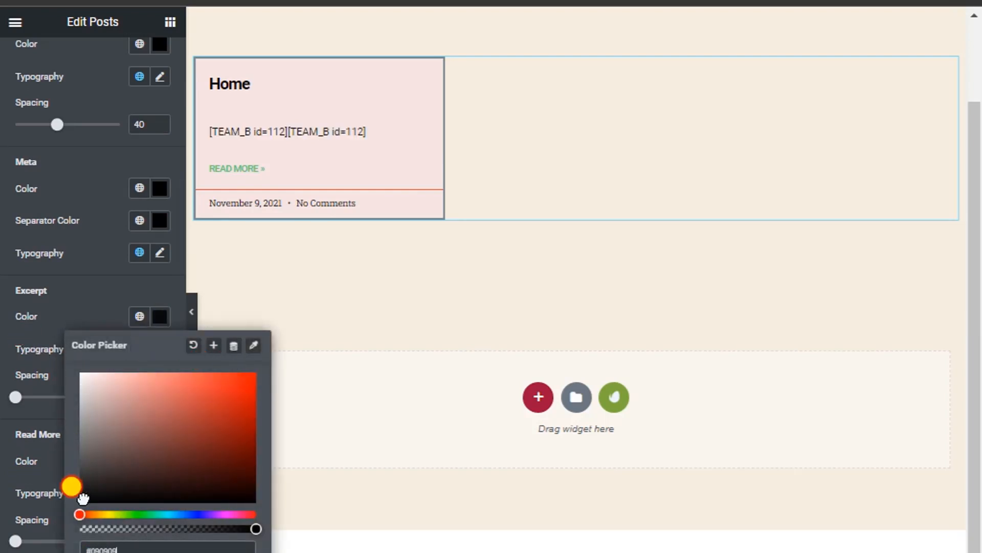
{"action": "left_click", "coordinate": [153, 321]}
Change the Read More link's color to a darker green
{"action": "scroll", "coordinate": [137, 435], "scroll_direction": "down", "scroll_amount": 2}
{"action": "left_click", "coordinate": [159, 392]}
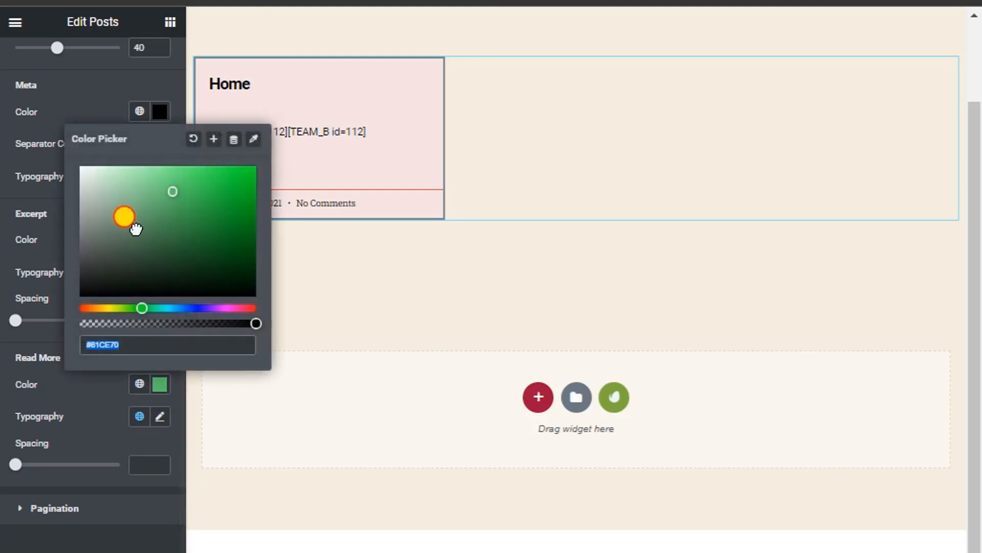
{"action": "left_click", "coordinate": [209, 227]}
{"action": "left_click", "coordinate": [126, 462]}
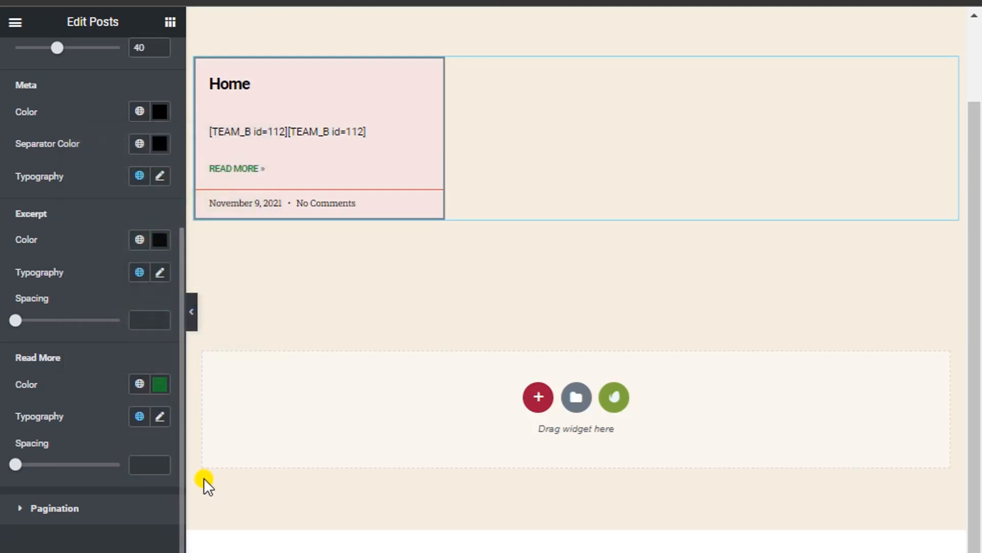
Set the pagination styling's space between to 34 and its spacing to 62
{"action": "scroll", "coordinate": [141, 486], "scroll_direction": "down", "scroll_amount": 1}
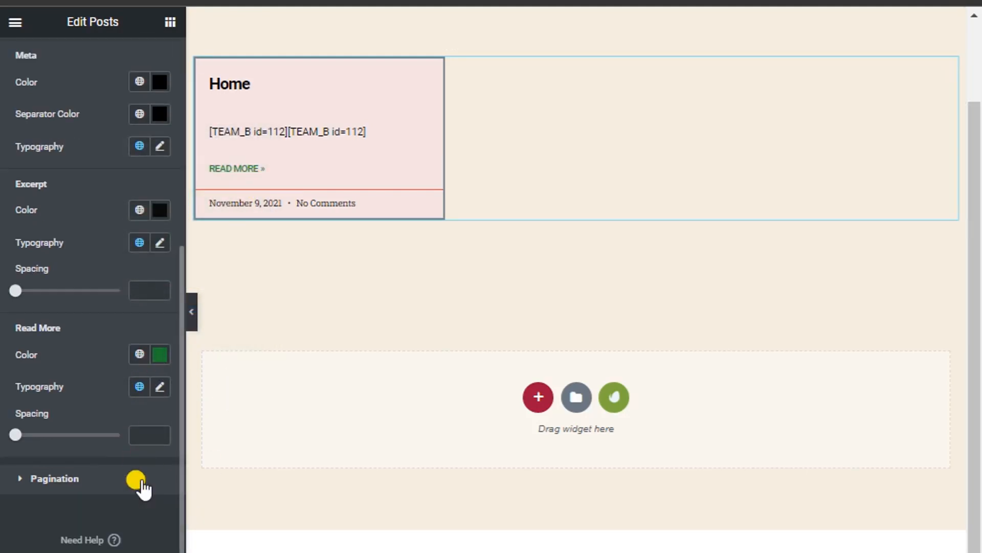
{"action": "left_click", "coordinate": [55, 477]}
{"action": "scroll", "coordinate": [97, 388], "scroll_direction": "down", "scroll_amount": 1}
{"action": "left_click_drag", "start_coordinate": [23, 426], "coordinate": [51, 425]}
{"action": "left_click_drag", "start_coordinate": [16, 473], "coordinate": [78, 470]}
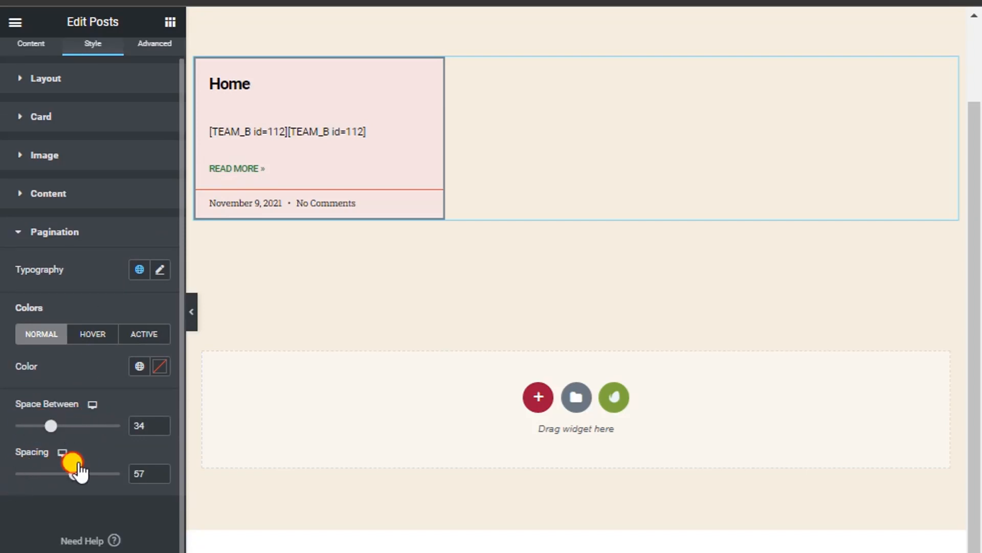
Review the pagination's Hover and Active color settings, and return to the widget library
{"action": "left_click", "coordinate": [96, 334]}
{"action": "left_click", "coordinate": [141, 334]}
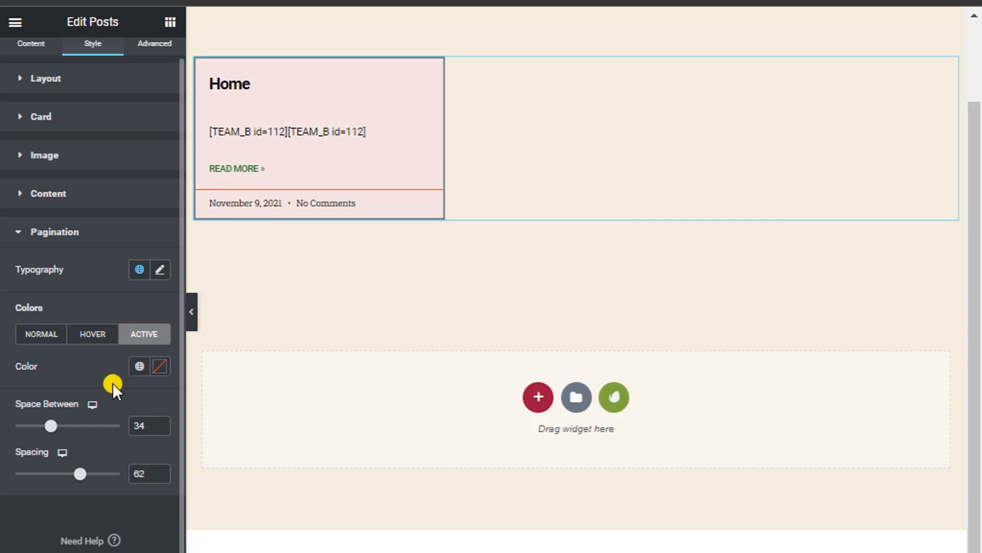
{"action": "scroll", "coordinate": [112, 378], "scroll_direction": "up", "scroll_amount": 1}
{"action": "left_click", "coordinate": [170, 22]}
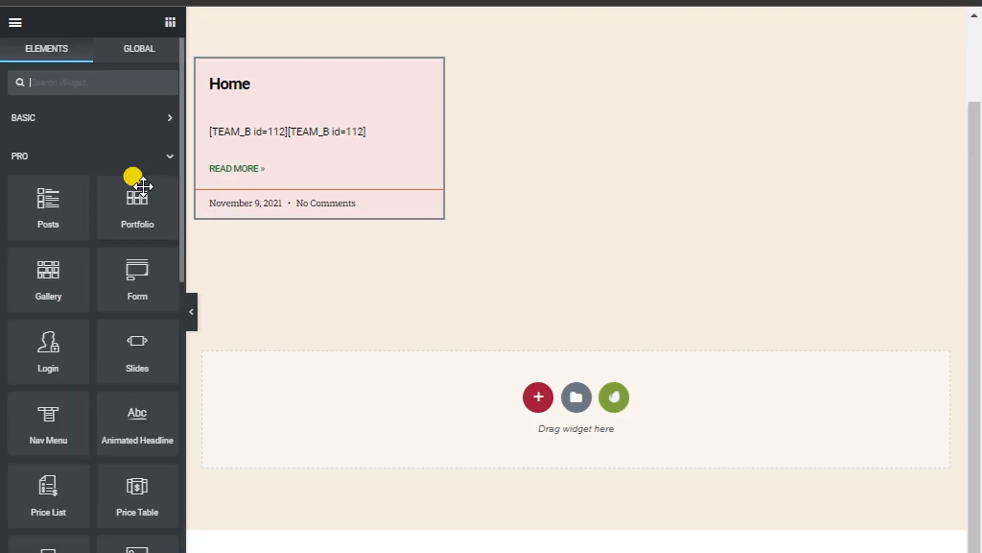